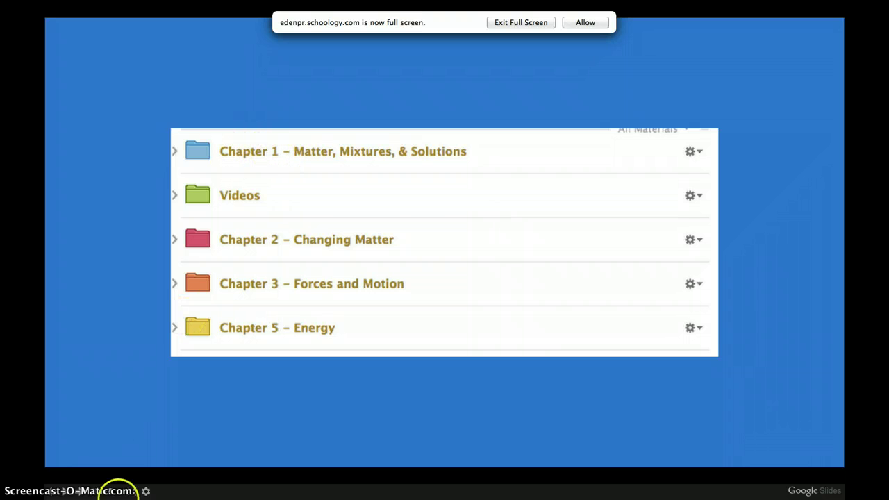
# - View the remaining course organization examples in the slideshow, then return to the course's main materials page
pyautogui.click(83, 490)
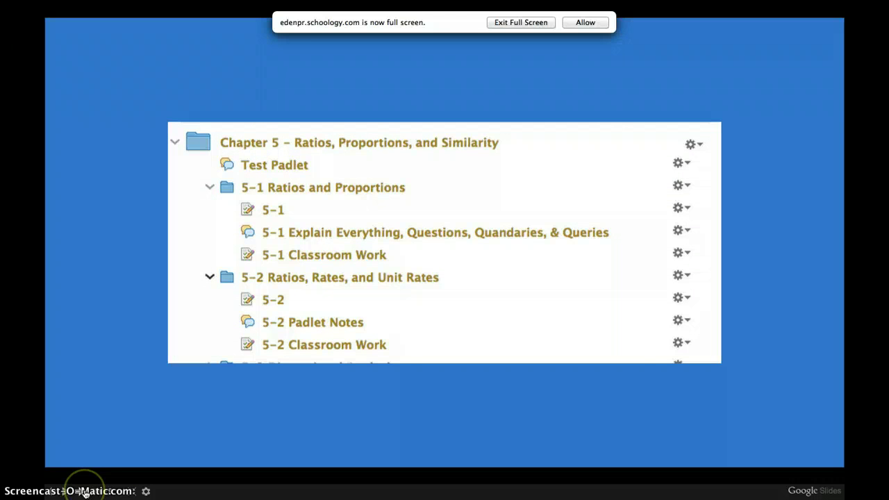
pyautogui.click(83, 490)
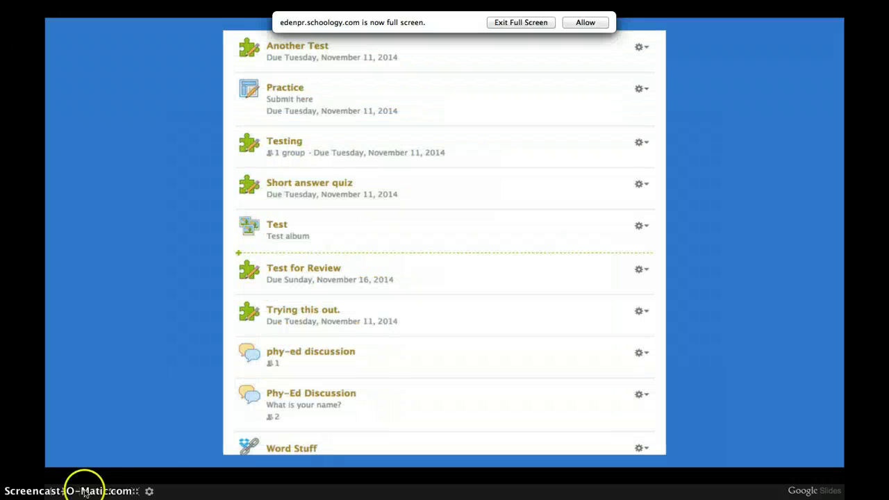
pyautogui.click(137, 491)
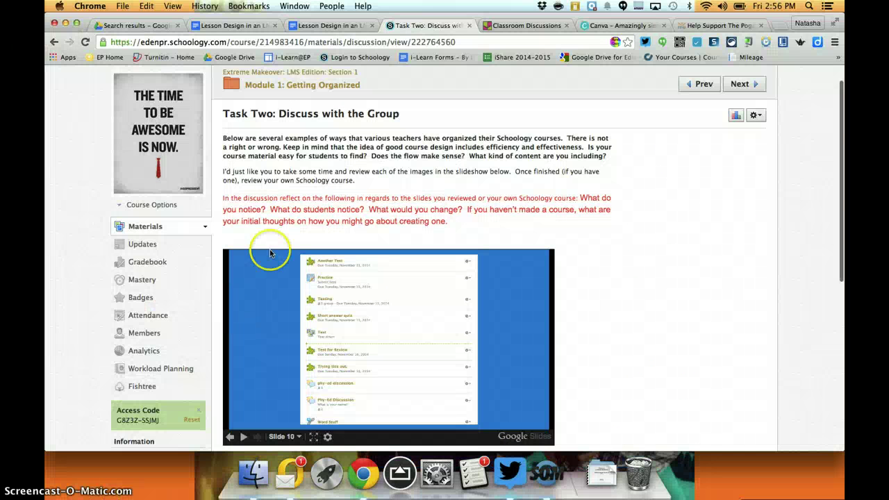
pyautogui.click(286, 90)
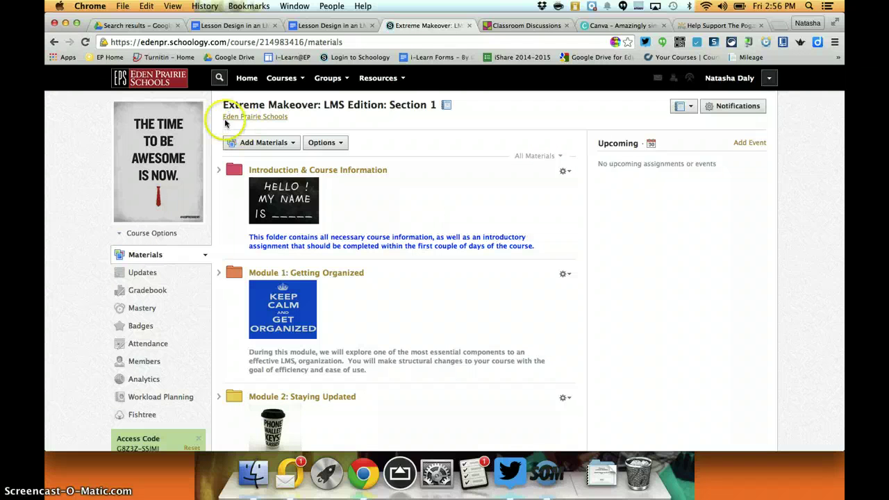
# - Begin a new course folder titled "Chapter 5 Notes" with the purple folder color and the description text "Description"
pyautogui.click(258, 143)
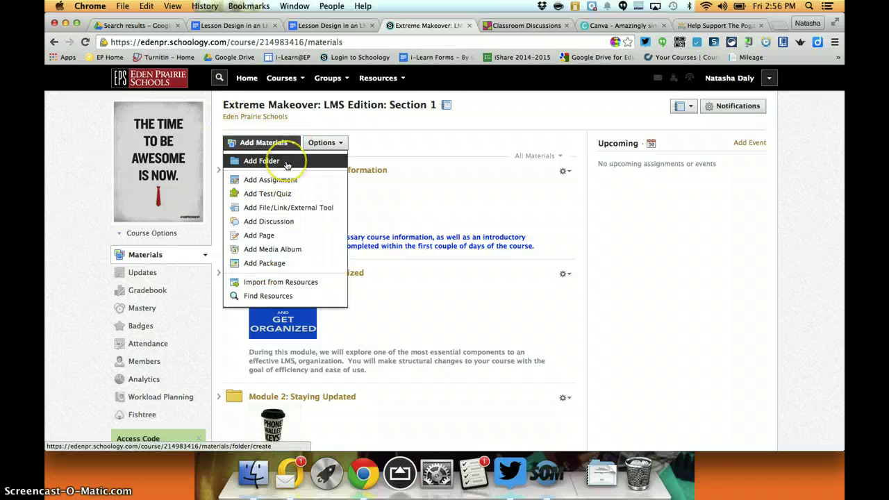
pyautogui.click(286, 162)
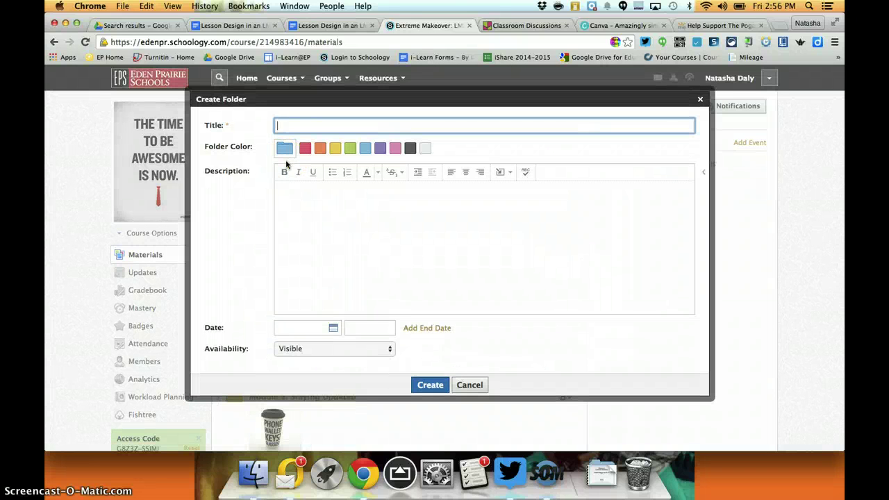
pyautogui.click(290, 130)
pyautogui.write('Chapter 5 Notes')
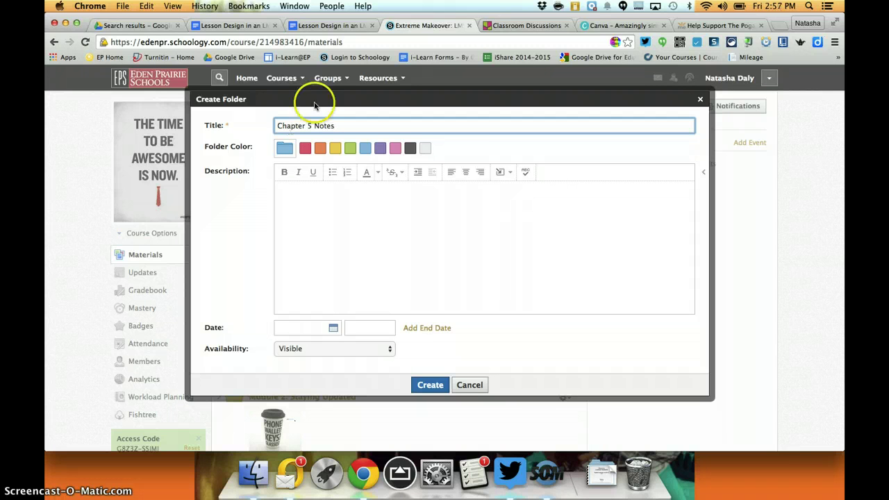
pyautogui.click(381, 151)
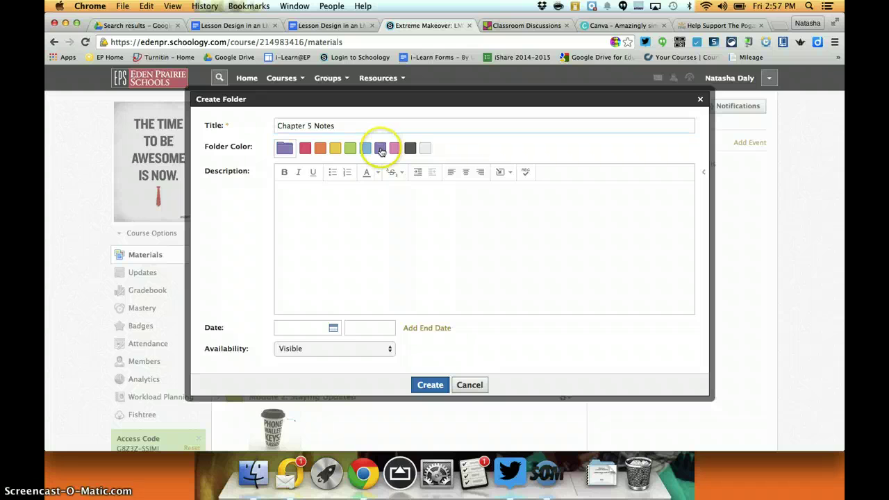
pyautogui.click(319, 213)
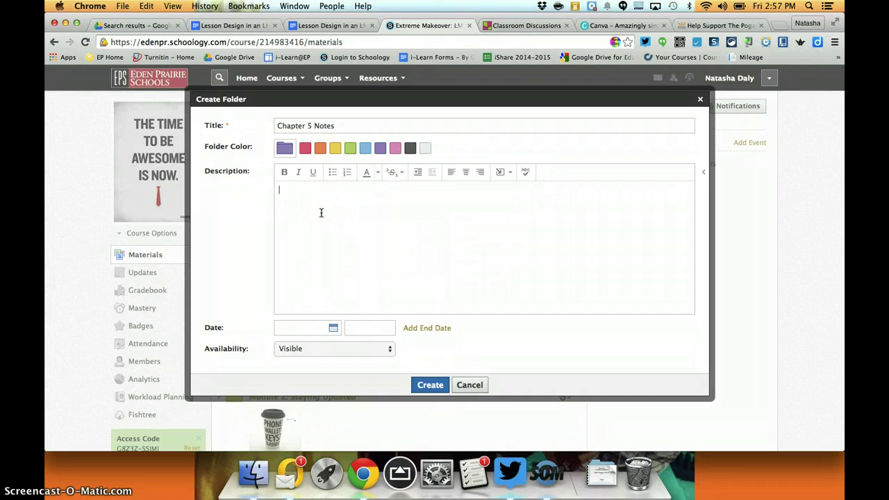
pyautogui.write('Description')
# - Insert the orange megaphone screenshot from the Desktop into the folder's description
pyautogui.click(505, 173)
pyautogui.click(514, 191)
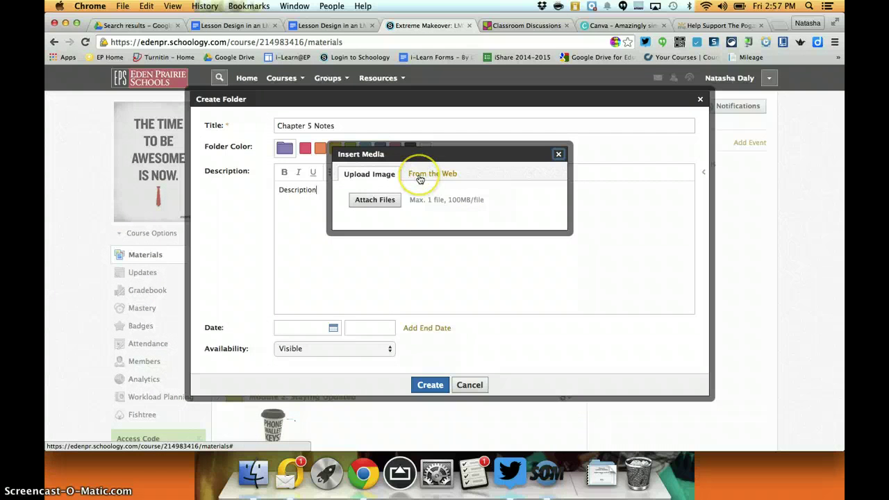
pyautogui.click(375, 201)
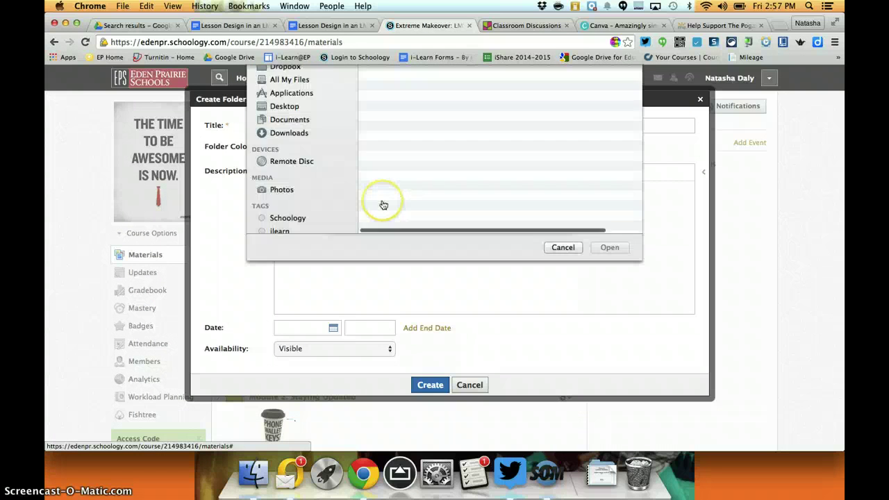
pyautogui.scroll(-5, 464, 135)
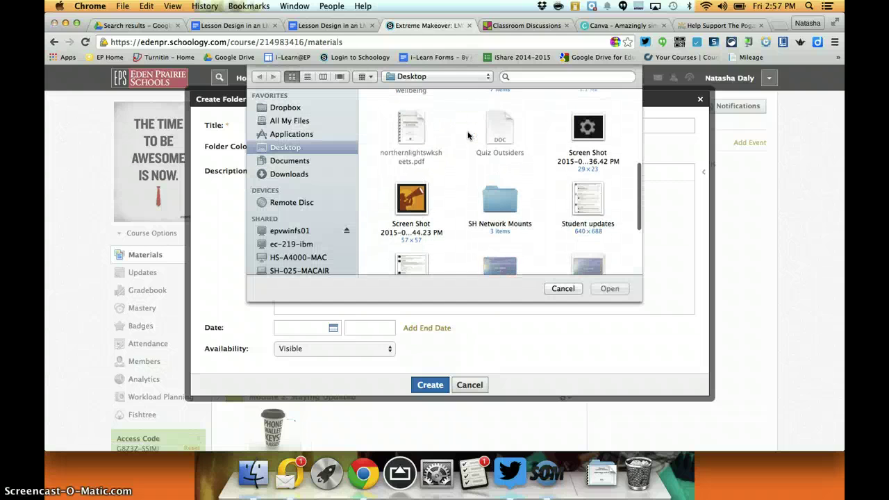
pyautogui.doubleClick(389, 243)
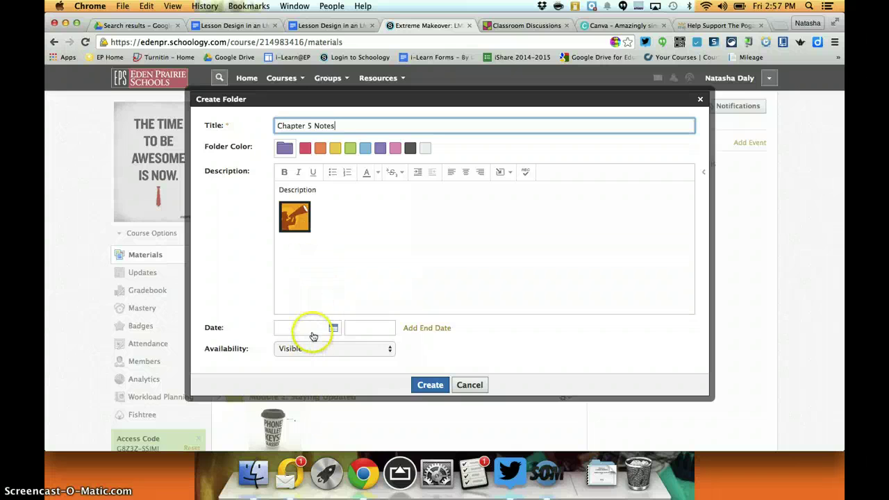
# - Review the availability options for the Chapter 5 Notes folder, leave it Visible and cancel creating the folder
pyautogui.scroll(-1, 314, 337)
pyautogui.scroll(1, 314, 336)
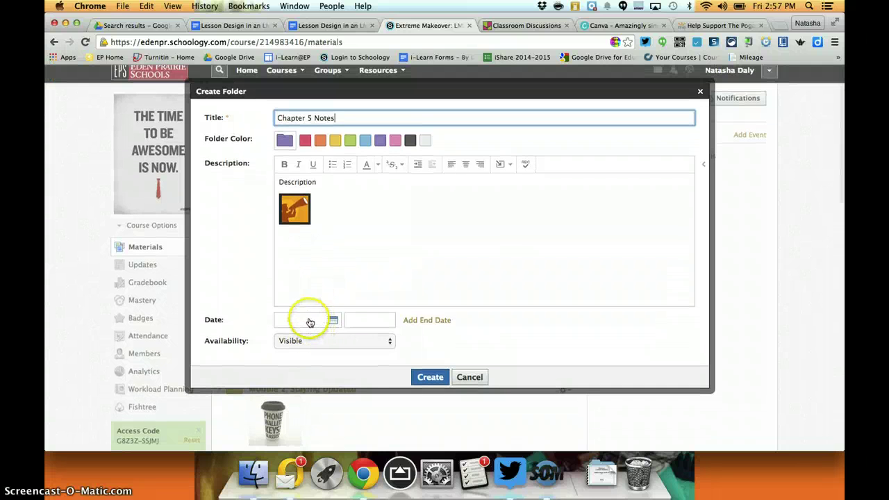
pyautogui.click(346, 341)
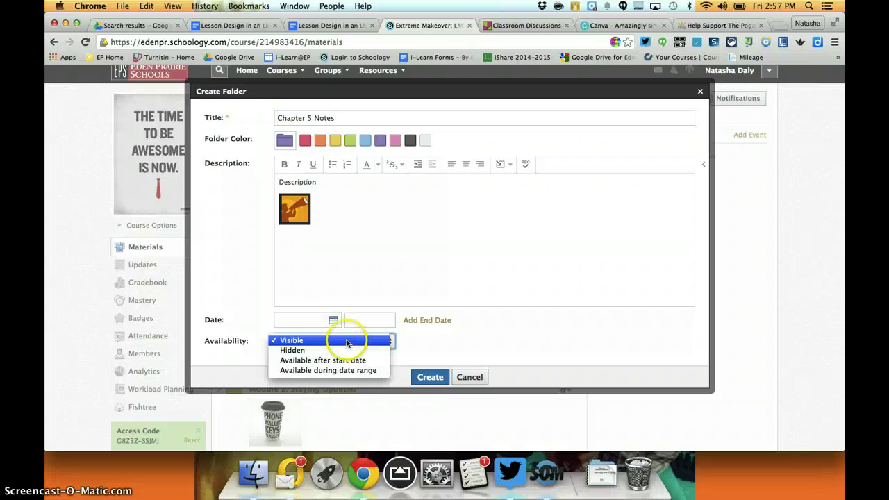
pyautogui.click(346, 340)
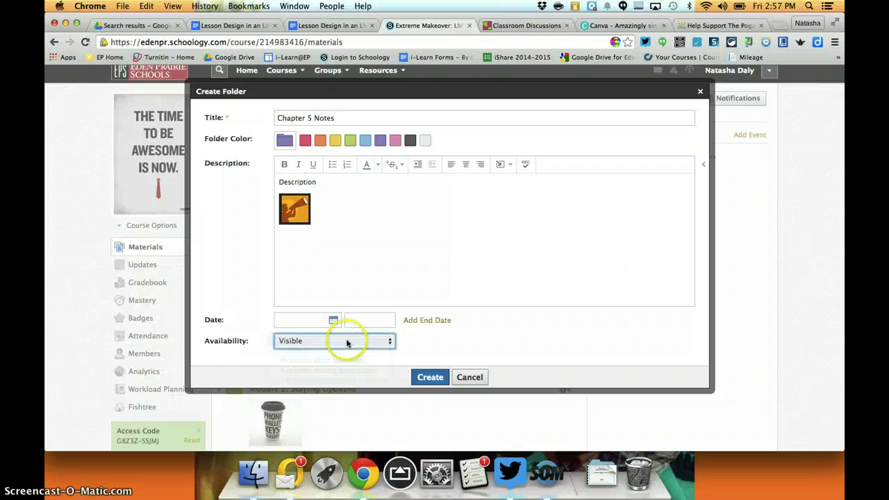
pyautogui.click(389, 340)
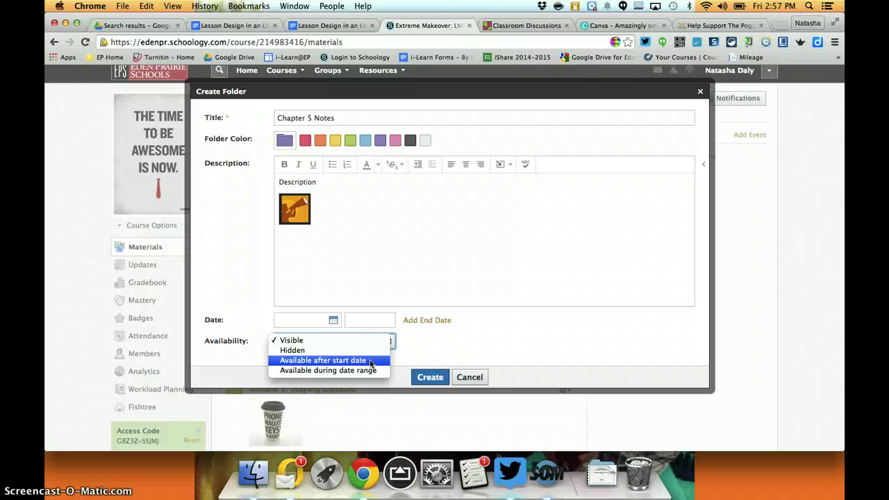
pyautogui.click(441, 369)
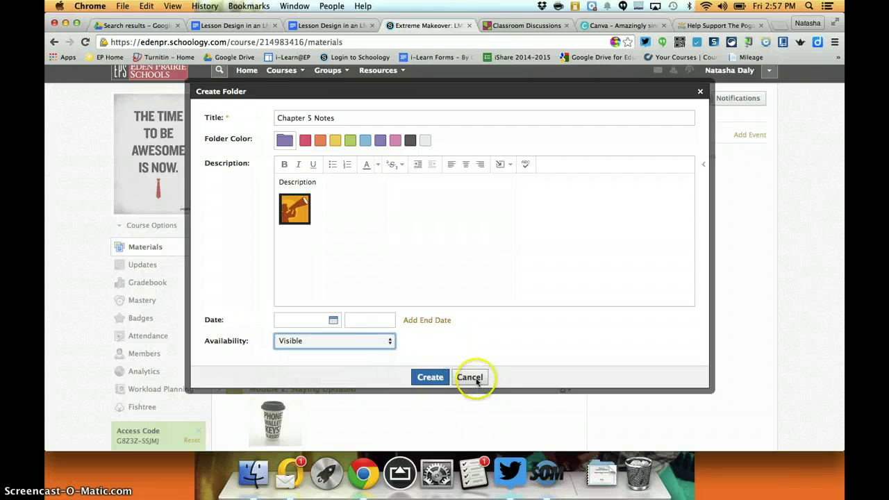
pyautogui.click(469, 377)
# - Look over the course's module folders, expand the contents of Introduction & Course Information and open that folder
pyautogui.scroll(-2, 318, 273)
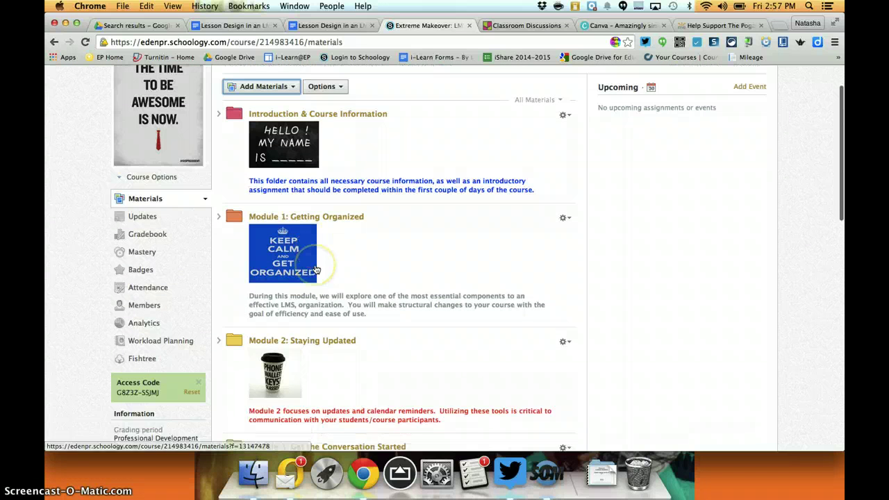
pyautogui.scroll(-2, 316, 270)
pyautogui.scroll(2, 324, 343)
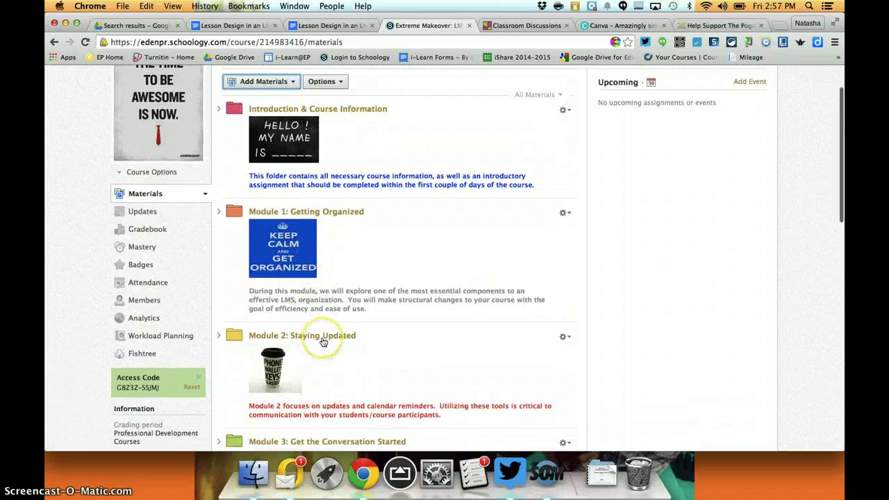
pyautogui.scroll(1, 324, 343)
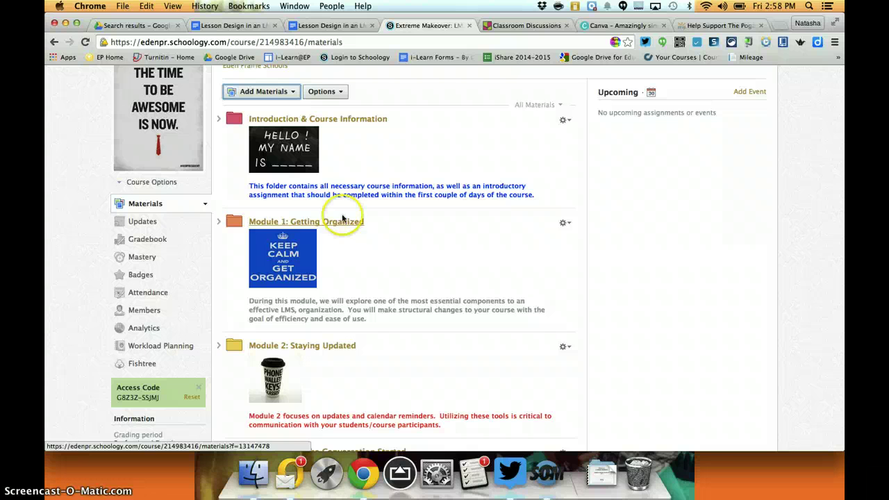
pyautogui.scroll(2, 372, 186)
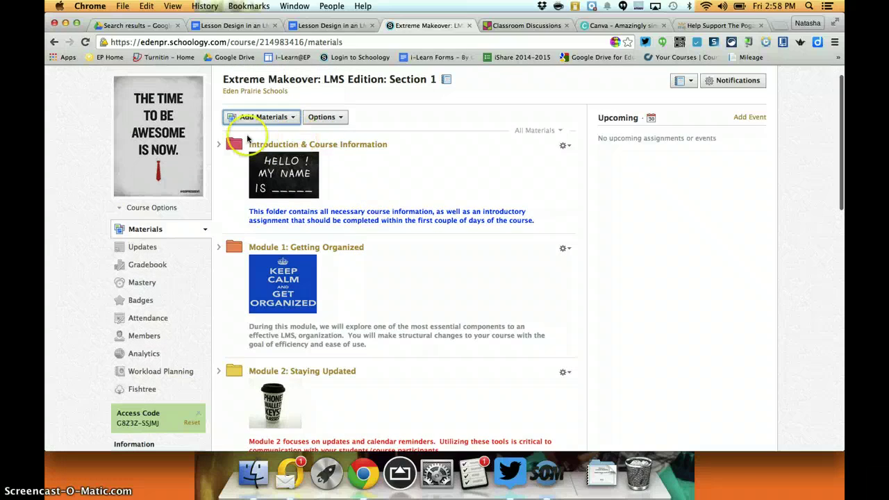
pyautogui.click(219, 144)
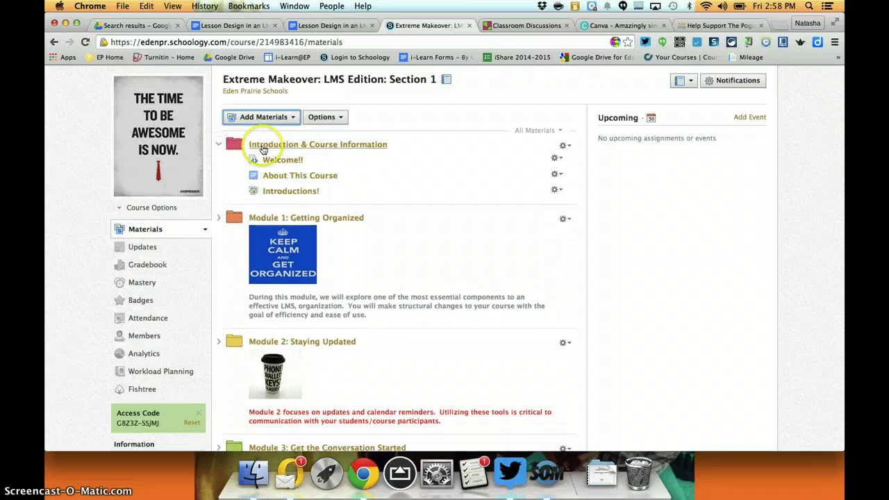
pyautogui.click(271, 145)
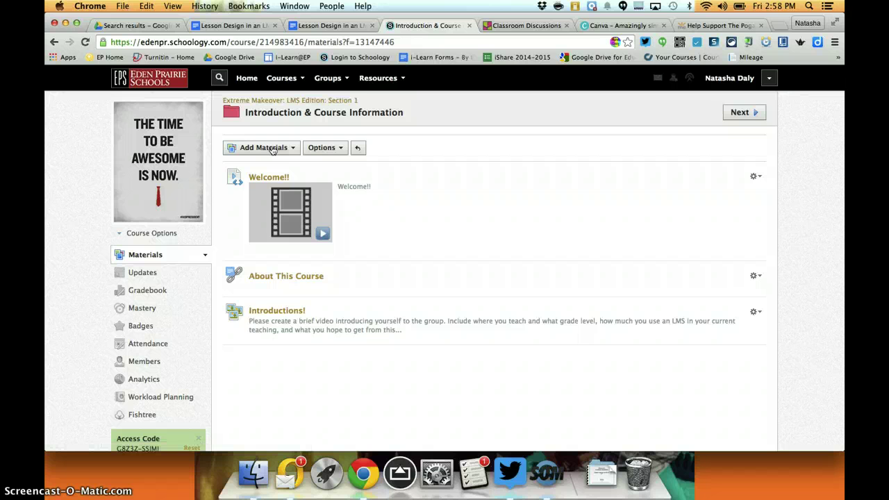
# - Add a student completion rule to the folder requiring members to view the Welcome!! item
pyautogui.click(337, 150)
pyautogui.click(338, 155)
pyautogui.click(358, 166)
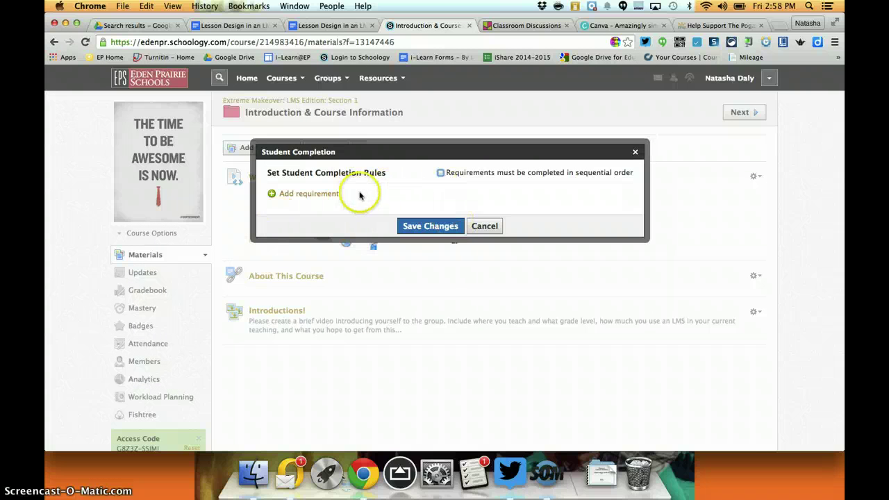
pyautogui.click(330, 197)
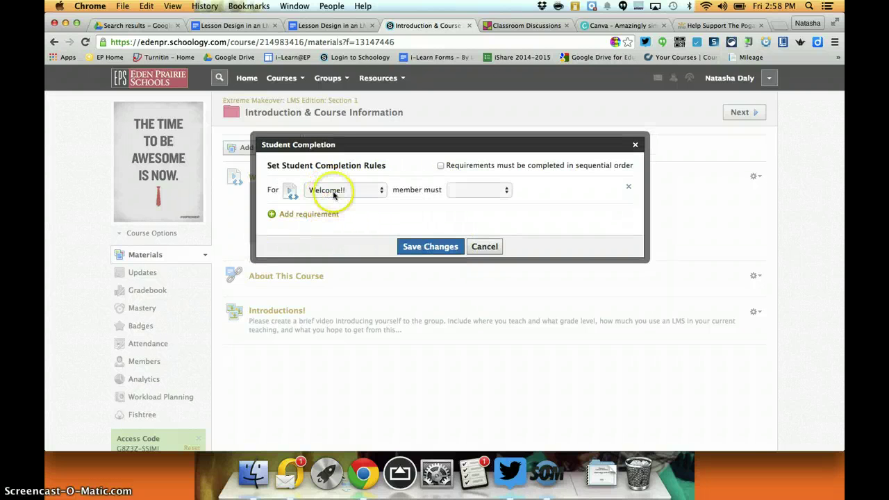
pyautogui.click(472, 192)
pyautogui.click(472, 193)
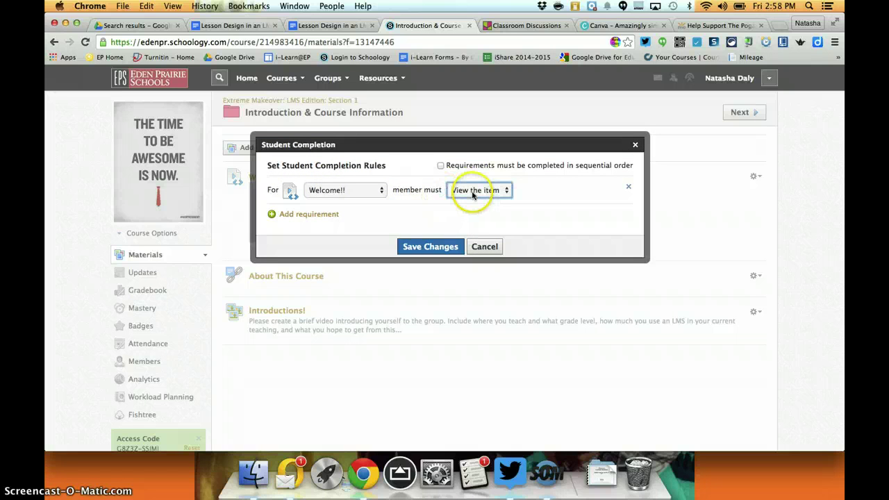
# - Add a second completion rule requiring members to view About This Course, then cancel the student completion changes
pyautogui.click(318, 215)
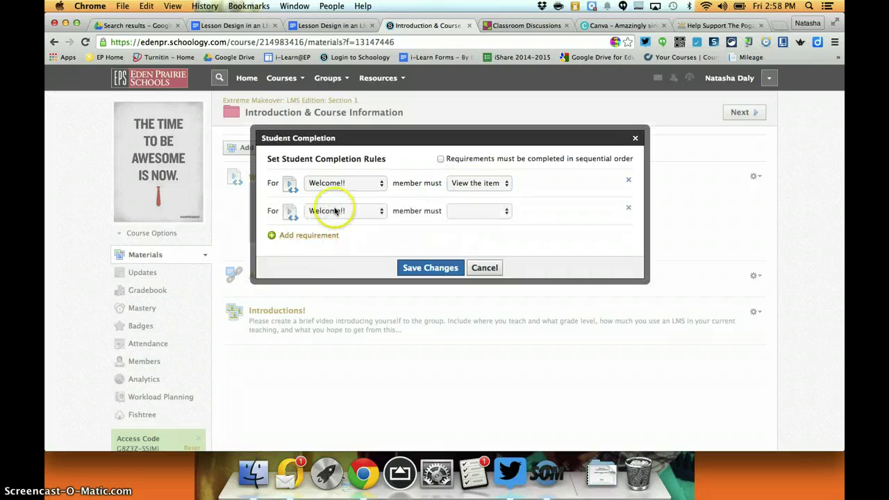
pyautogui.click(368, 212)
pyautogui.click(375, 220)
pyautogui.click(480, 210)
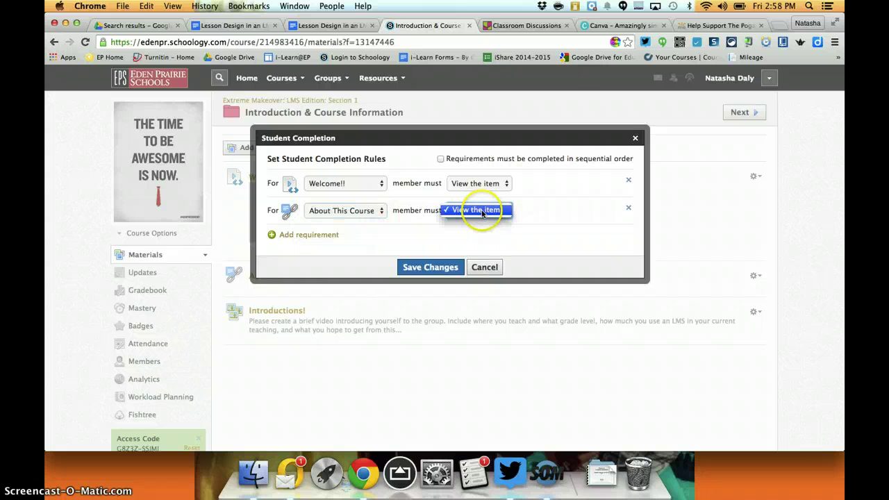
pyautogui.click(482, 212)
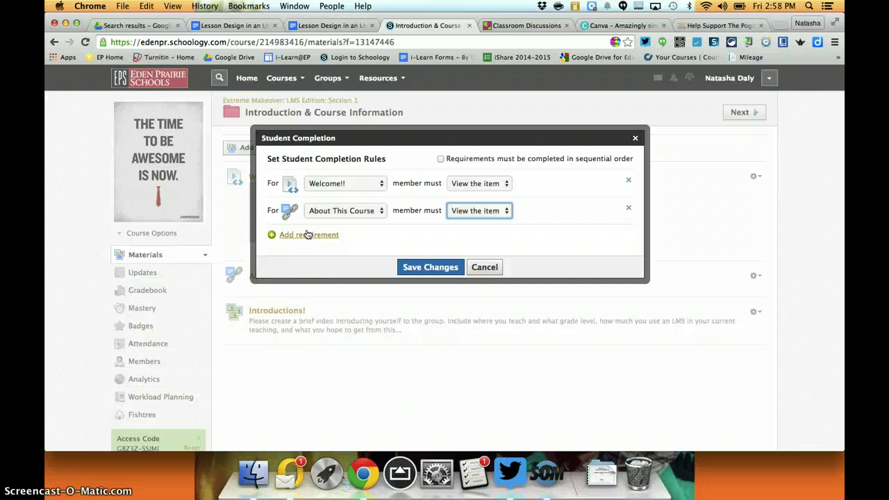
pyautogui.click(486, 267)
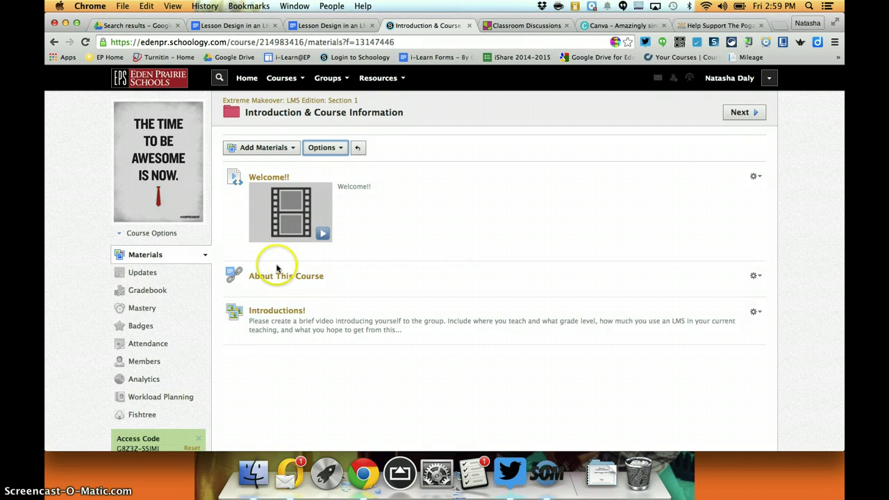
# - Leave the folder, open the course's updates and look over the editor for writing a new update
pyautogui.click(166, 256)
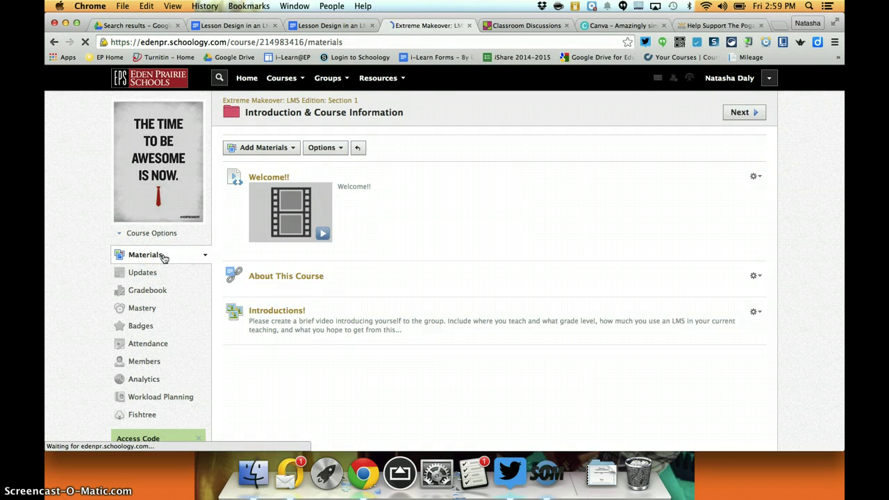
pyautogui.click(153, 275)
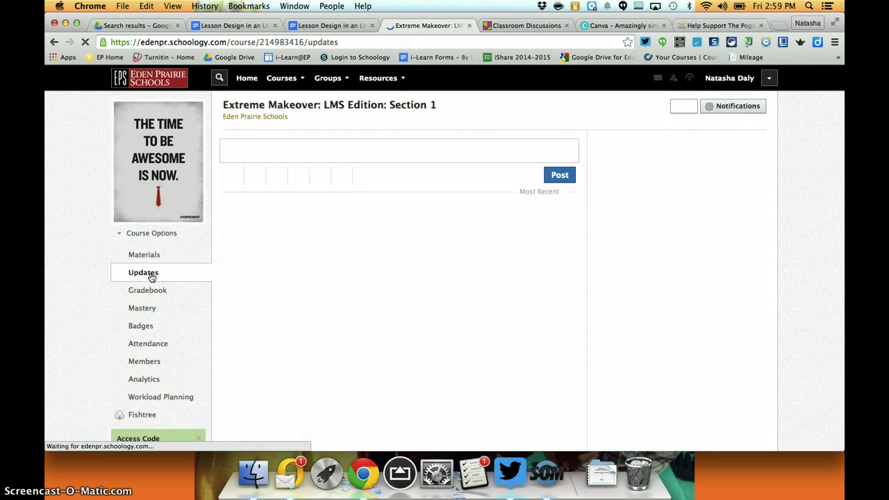
pyautogui.click(224, 201)
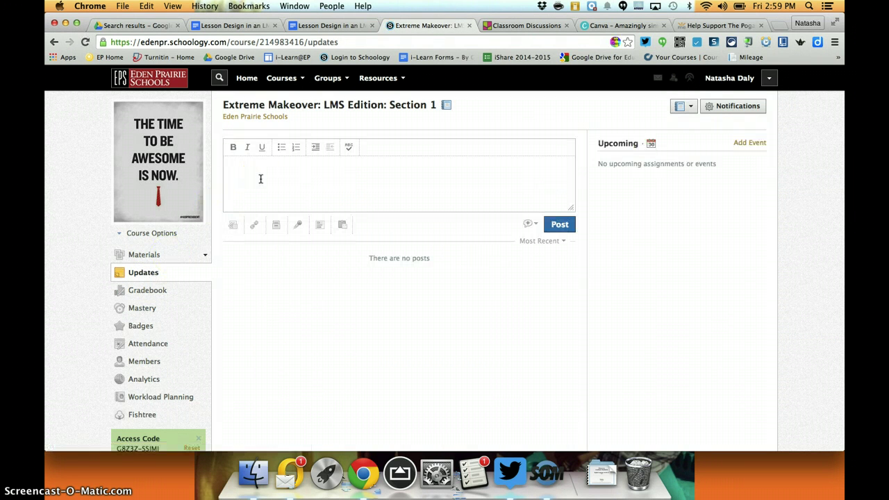
pyautogui.click(280, 148)
pyautogui.click(292, 178)
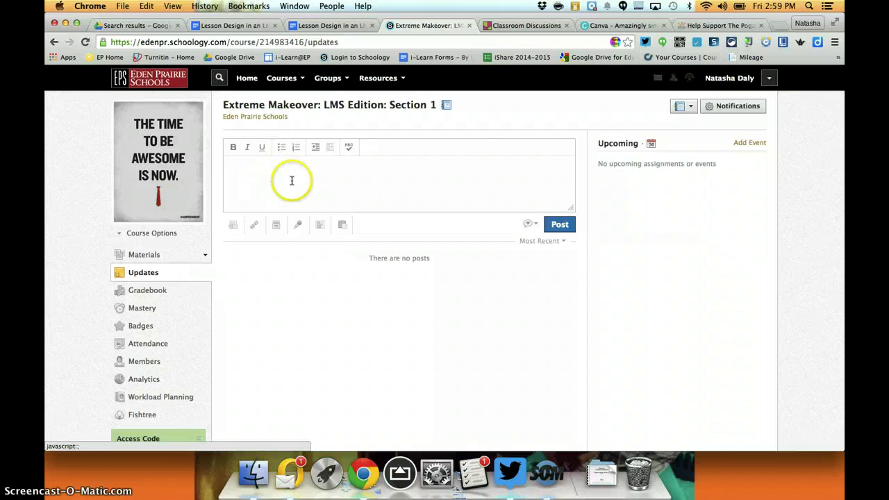
pyautogui.click(284, 183)
# - Open the Oak Point Elementary math course and read through the updates its teacher posted for students
pyautogui.click(285, 78)
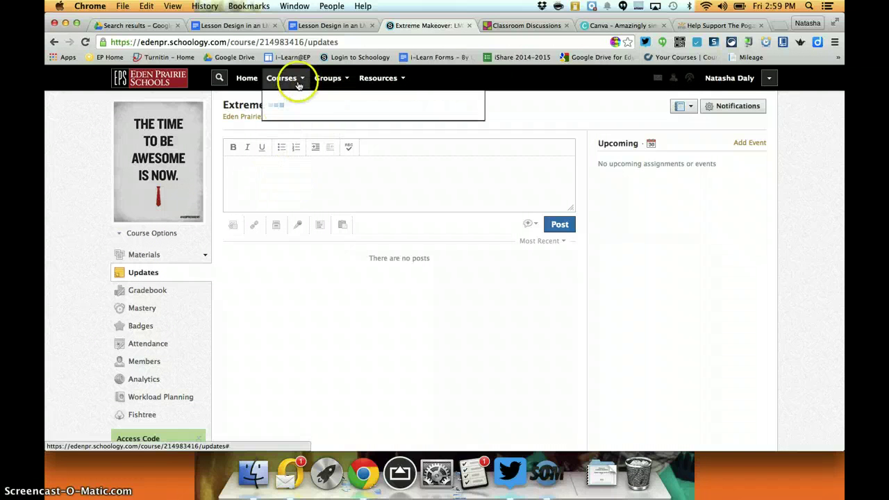
pyautogui.scroll(-5, 335, 153)
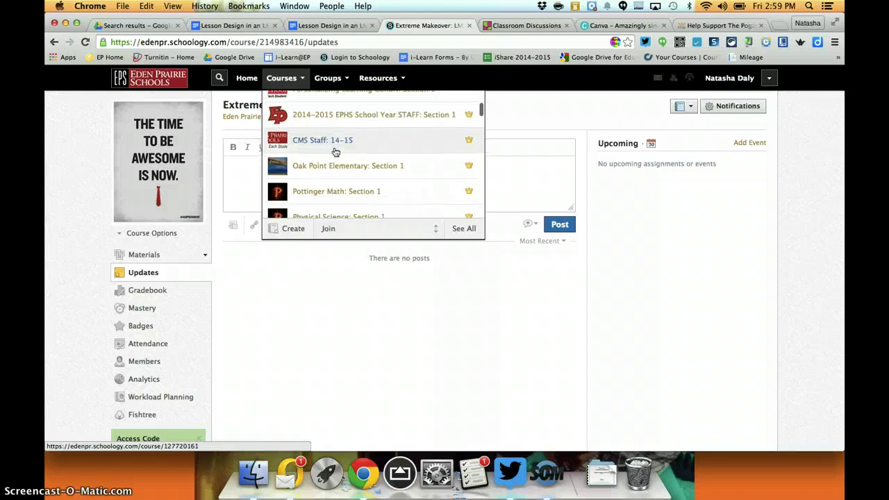
pyautogui.click(335, 153)
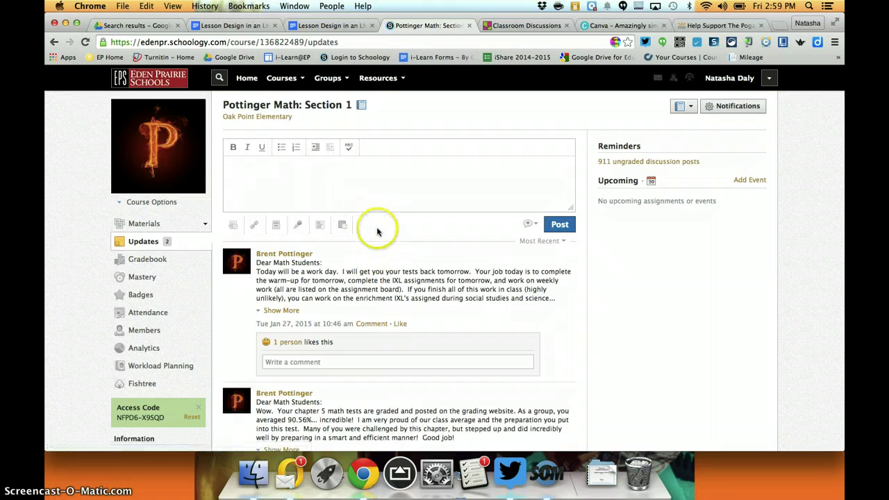
pyautogui.scroll(-2, 376, 227)
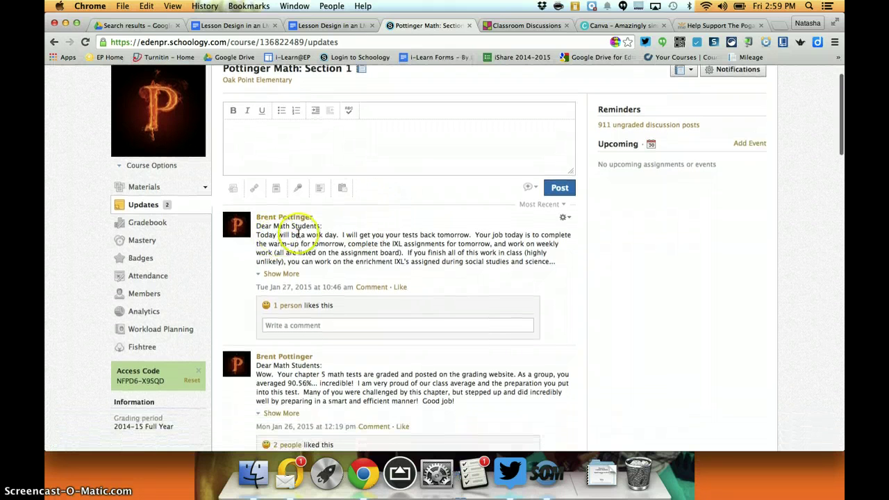
pyautogui.scroll(-2, 315, 236)
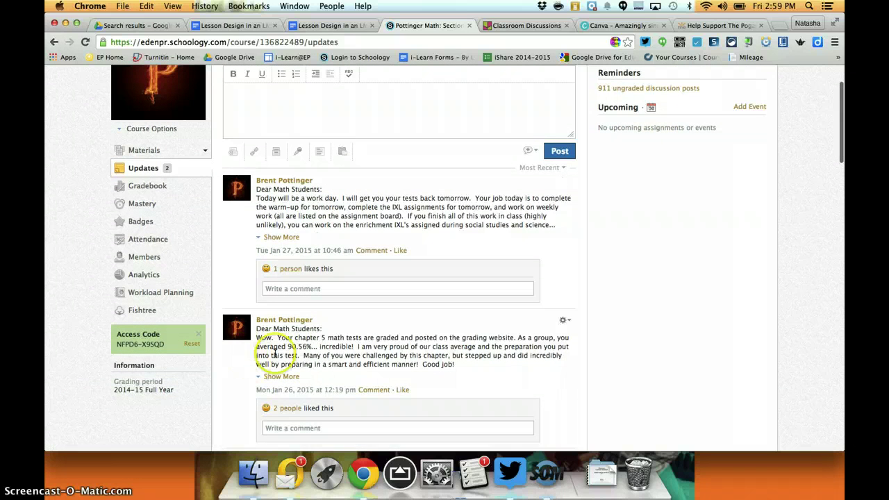
pyautogui.scroll(-4, 298, 352)
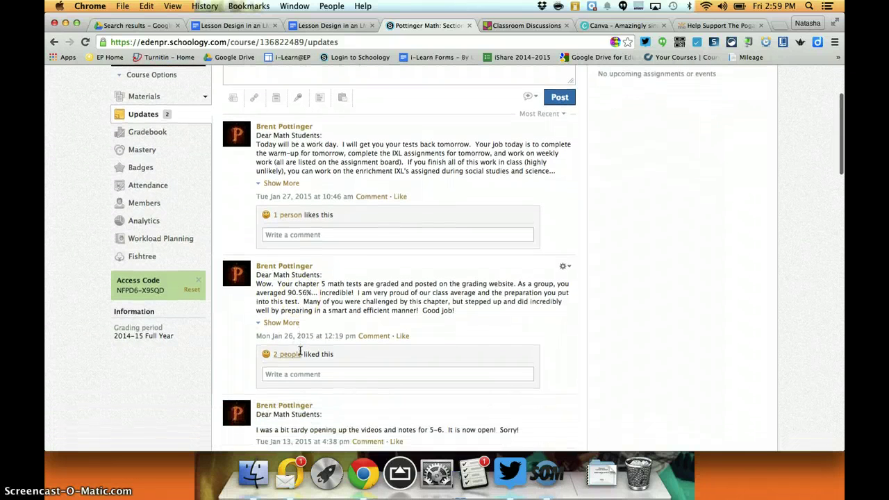
pyautogui.scroll(-2, 300, 351)
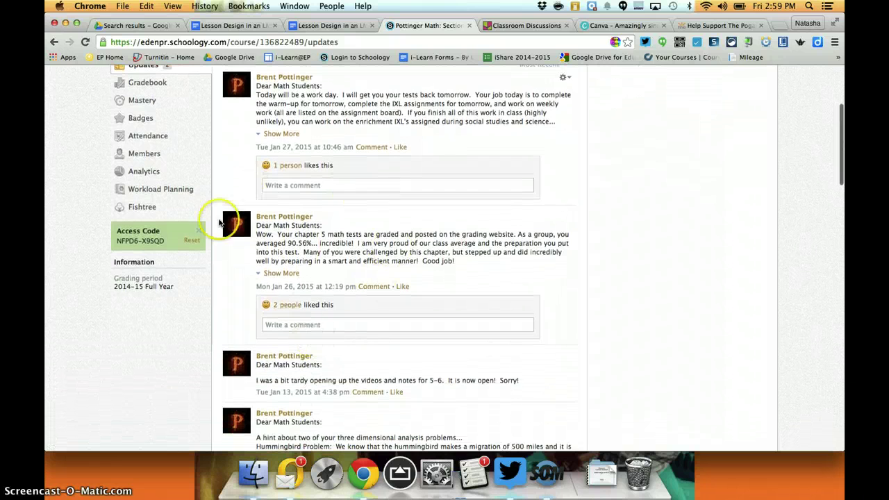
pyautogui.scroll(5, 418, 271)
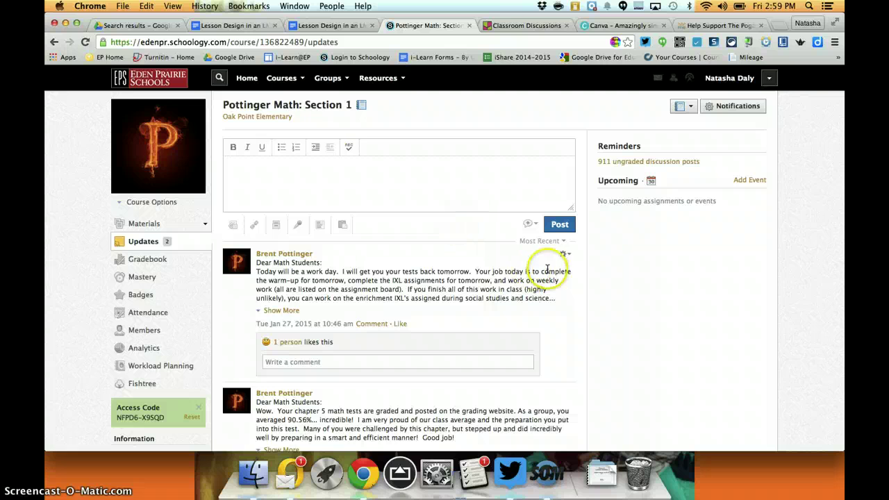
# - Return to the Extreme Makeover: LMS Edition: Section 1 course and open its updates
pyautogui.click(301, 80)
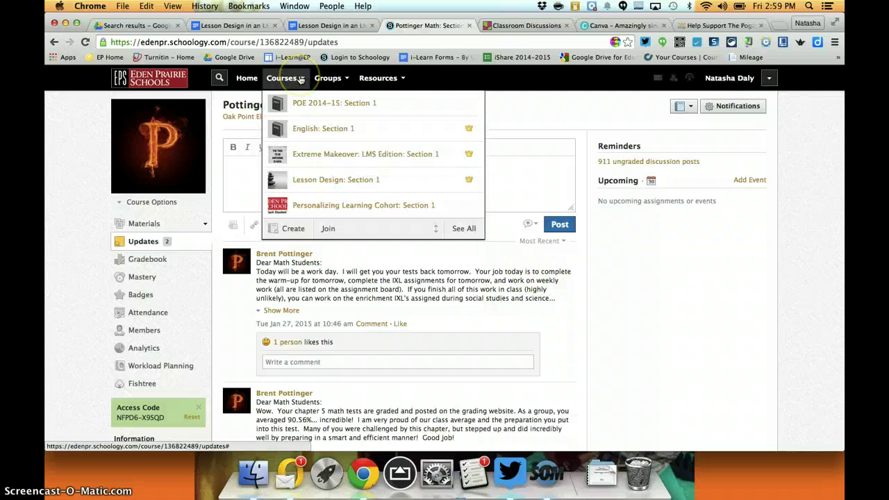
pyautogui.click(317, 154)
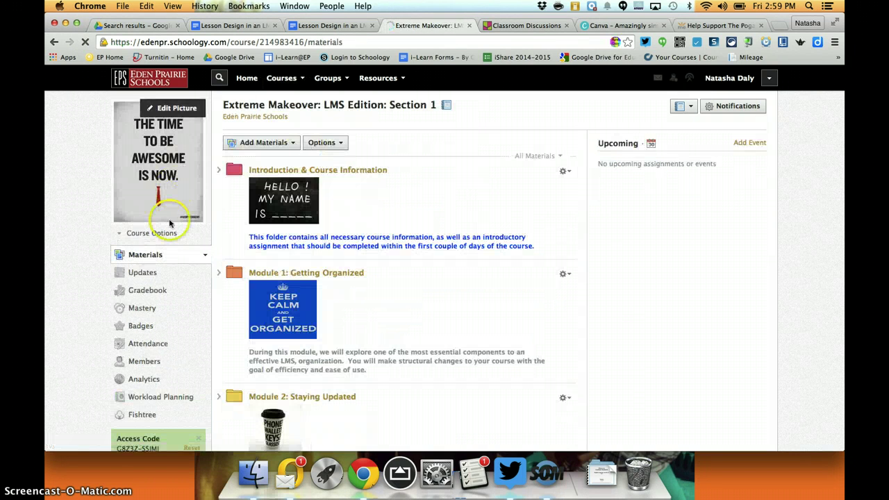
pyautogui.click(147, 275)
pyautogui.click(147, 275)
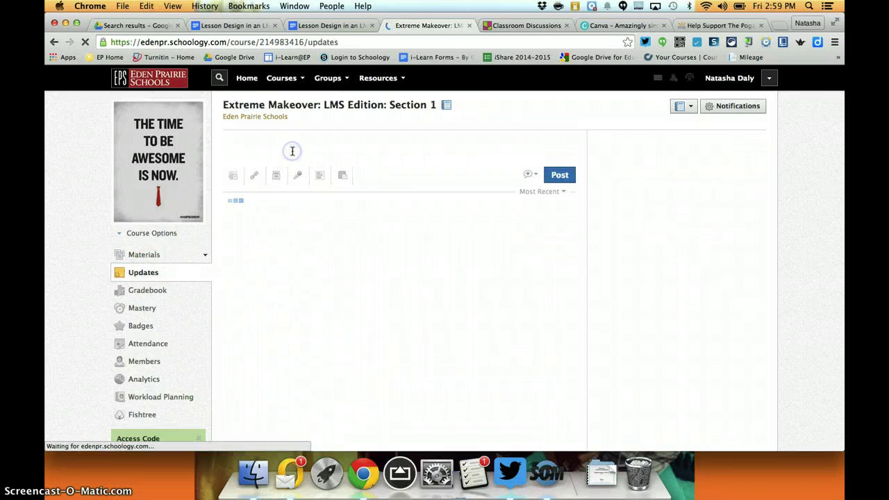
# - Post the update "Discussion is due today. 1/30/15" and have it also shown as a course announcement
pyautogui.click(308, 162)
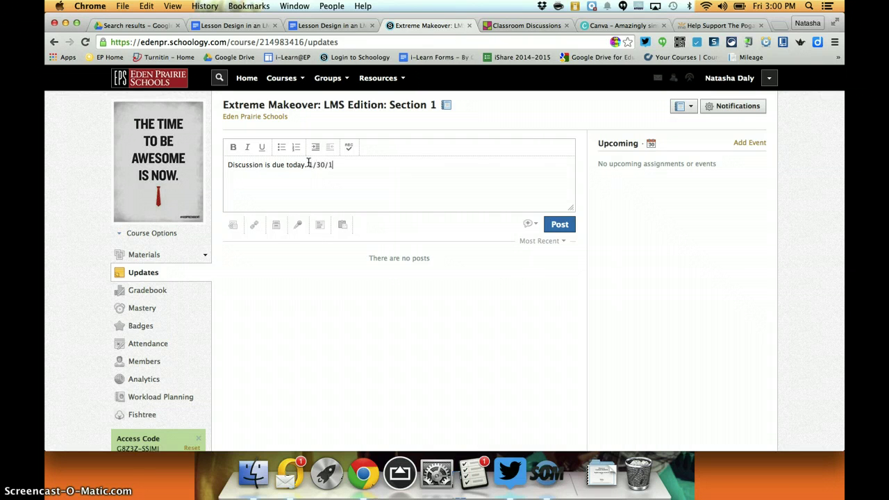
pyautogui.click(536, 225)
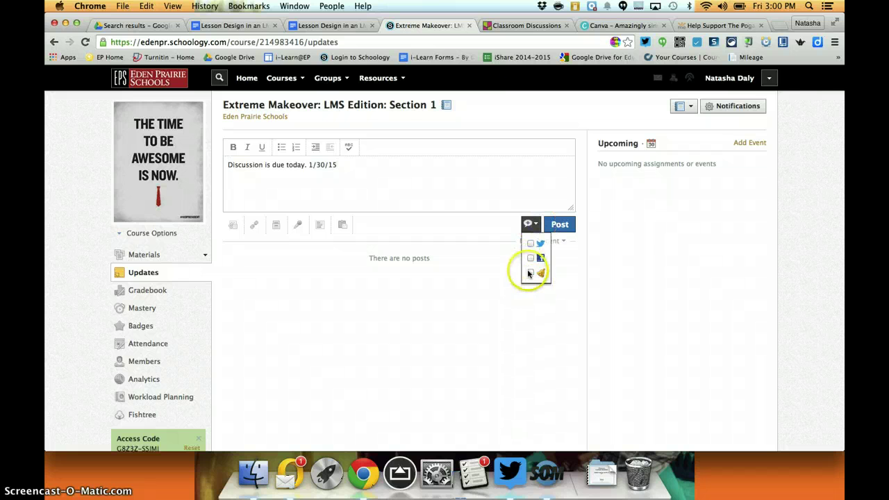
pyautogui.click(531, 272)
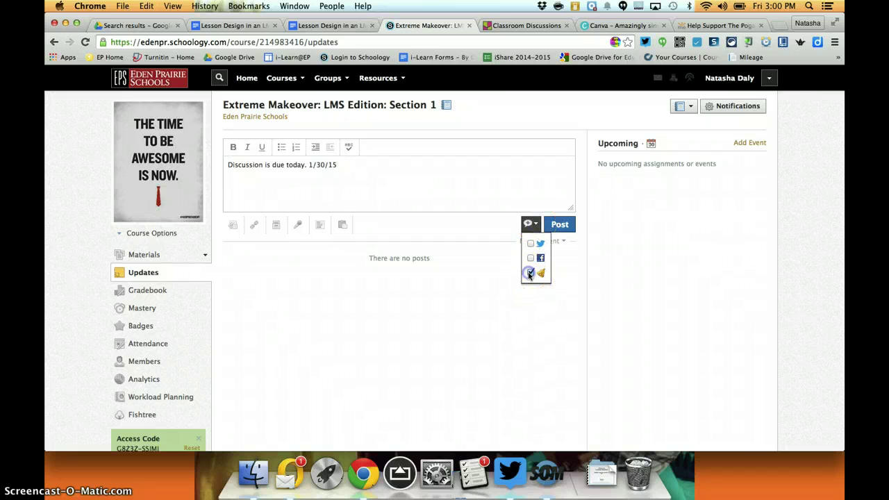
pyautogui.click(561, 229)
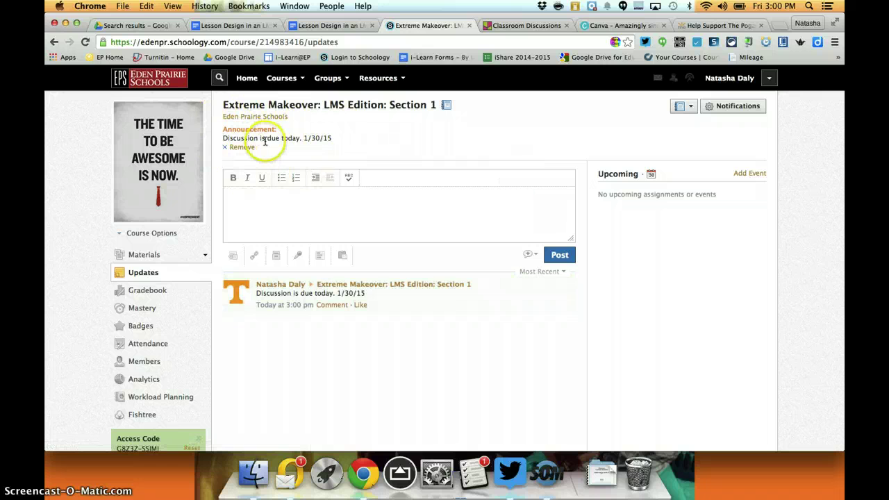
# - Check how the announcement appears above the course materials and go back to the course updates
pyautogui.click(161, 255)
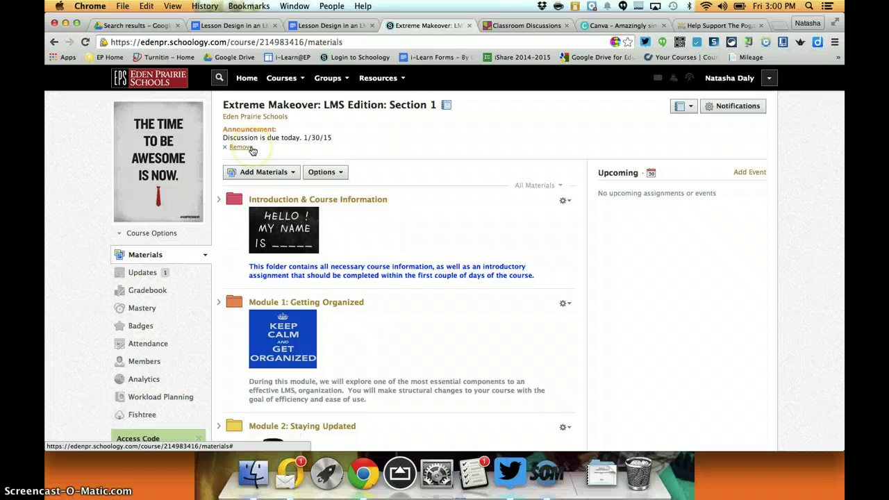
pyautogui.click(150, 278)
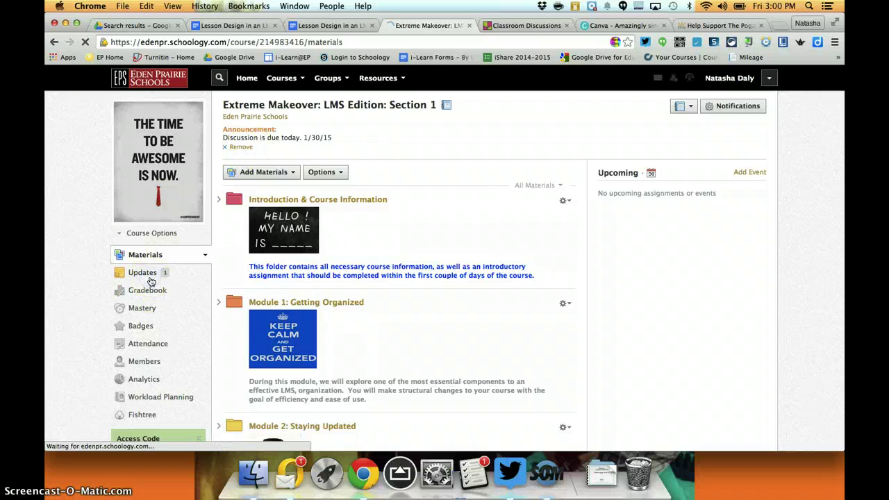
pyautogui.click(153, 279)
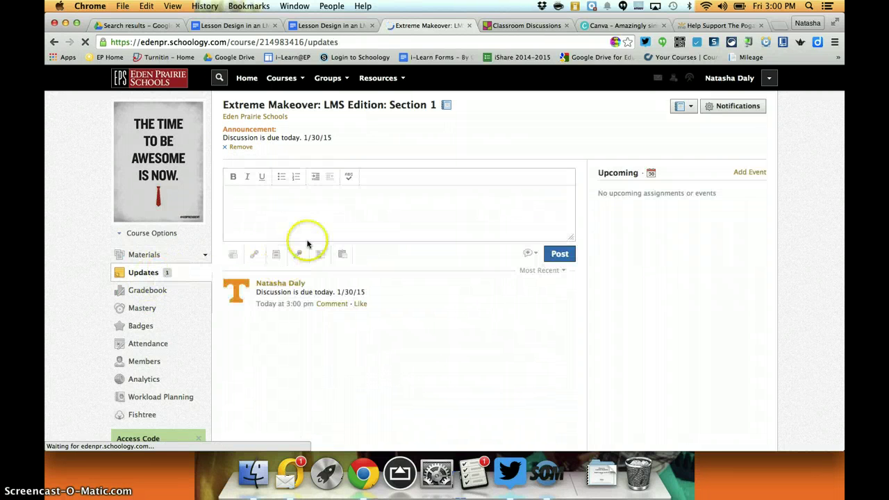
# - Delete the "Discussion is due today. 1/30/15" update and remove its announcement from the course
pyautogui.click(563, 283)
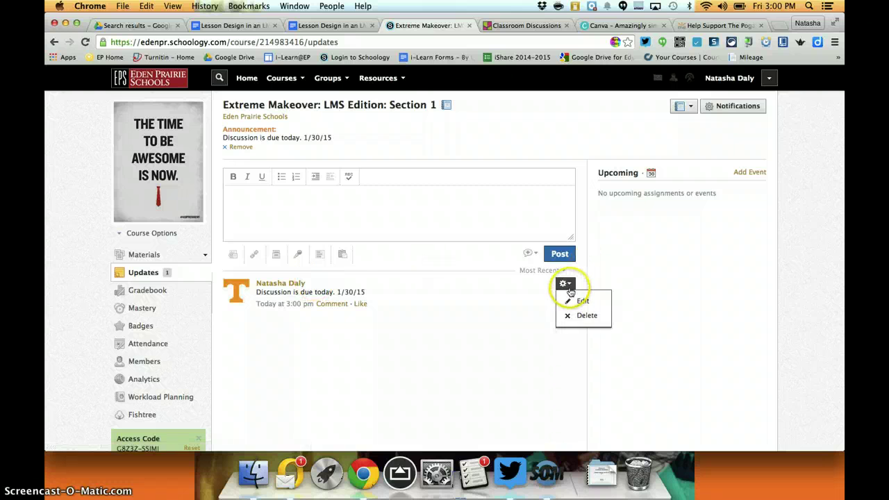
pyautogui.click(569, 317)
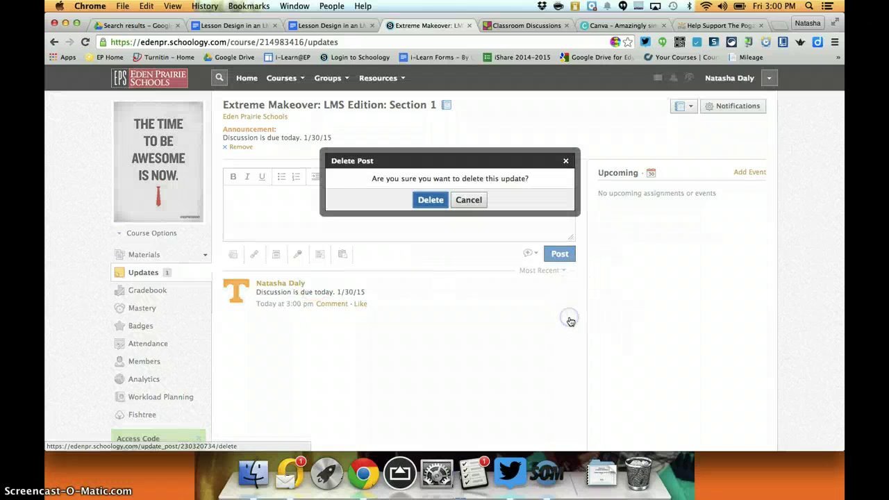
pyautogui.click(431, 201)
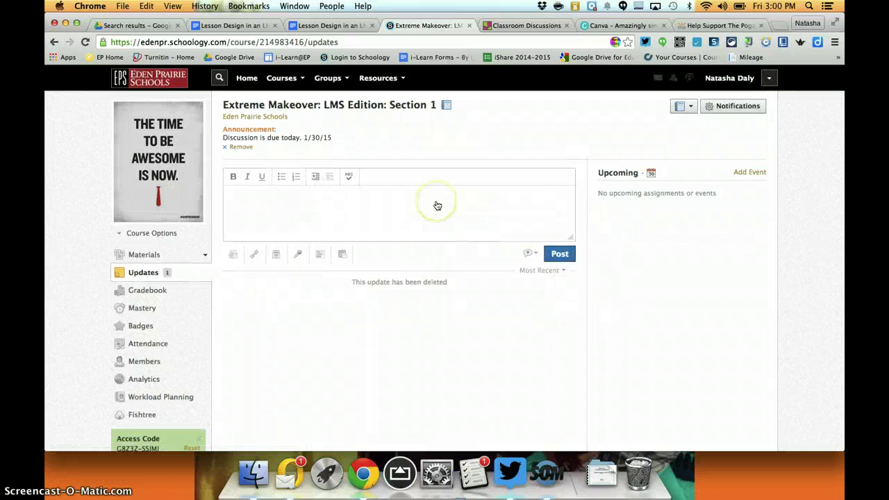
pyautogui.click(236, 147)
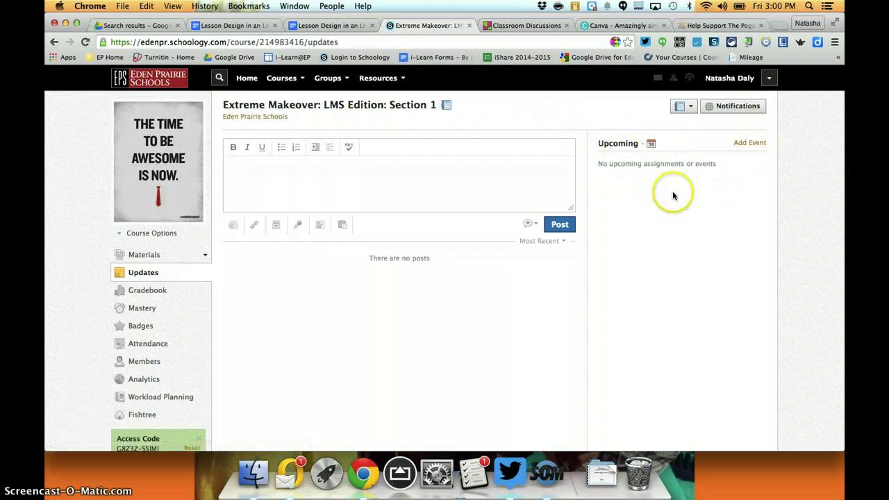
# - Open the course calendar and start a new event on January 7, 2015
pyautogui.click(651, 145)
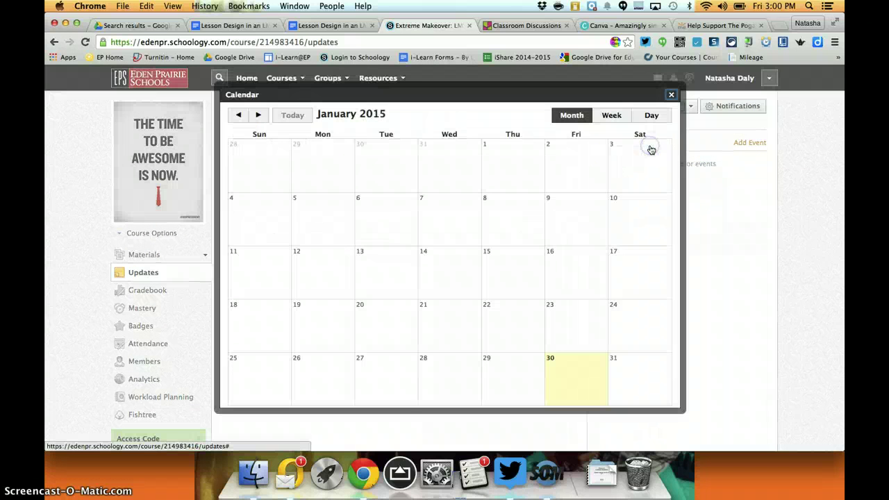
pyautogui.click(438, 229)
pyautogui.click(436, 183)
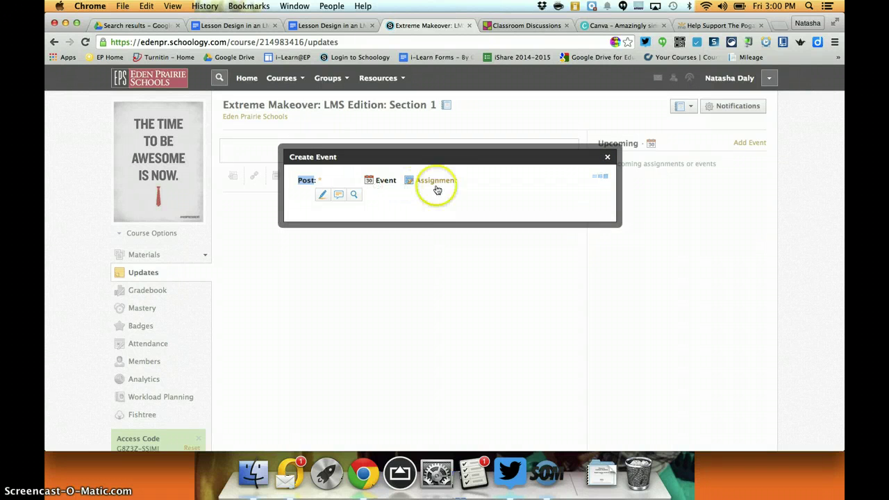
pyautogui.click(386, 184)
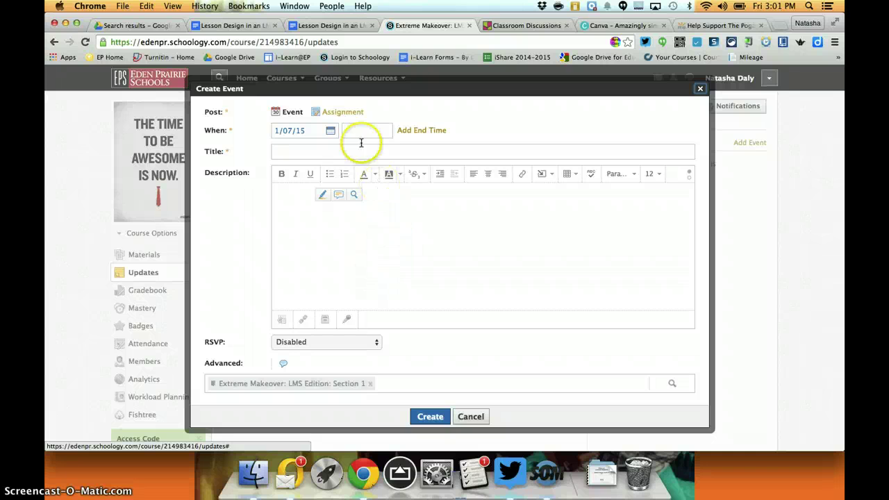
# - Switch the new calendar item to an assignment and review its name, description, insert, grading and due date options
pyautogui.click(352, 114)
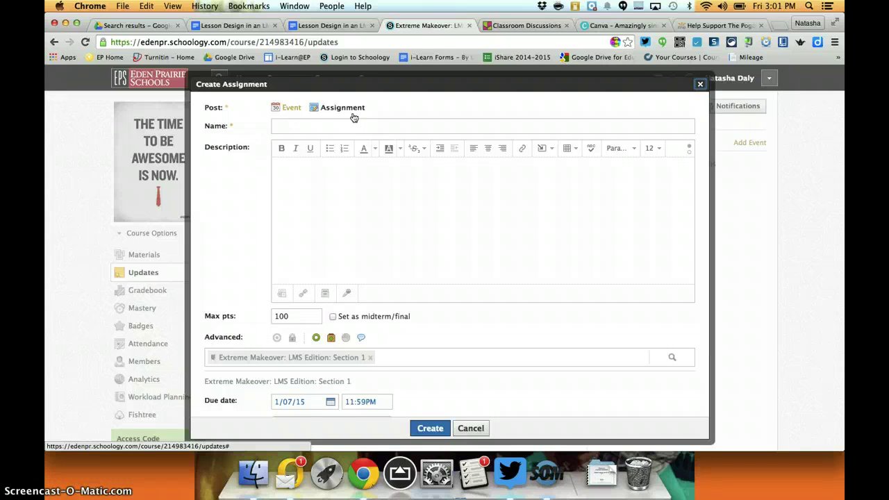
pyautogui.click(413, 243)
pyautogui.scroll(-3, 413, 242)
pyautogui.scroll(3, 413, 242)
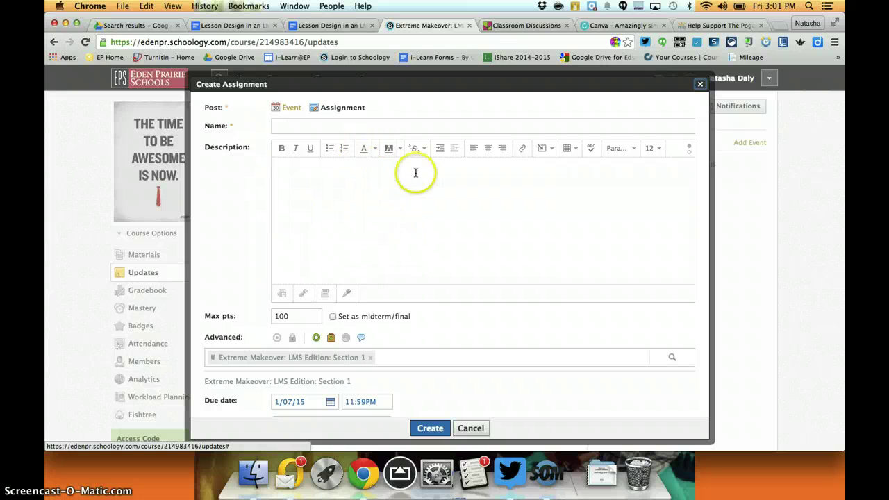
pyautogui.click(428, 125)
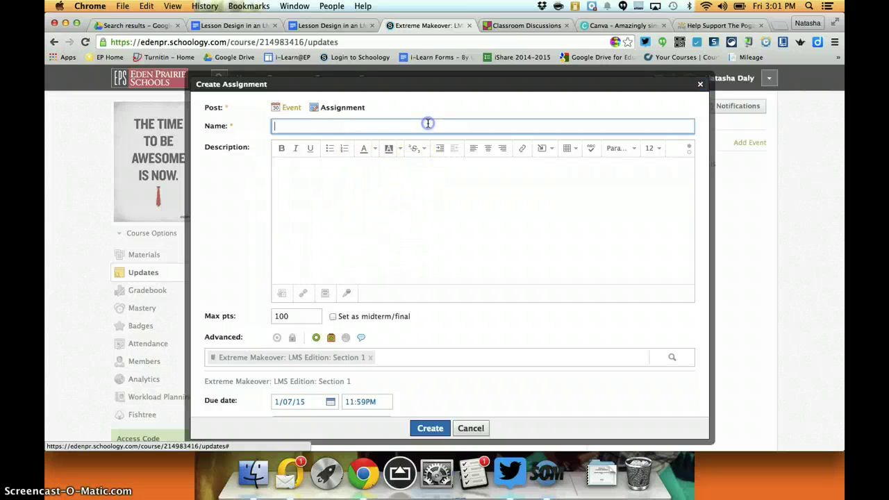
pyautogui.click(421, 185)
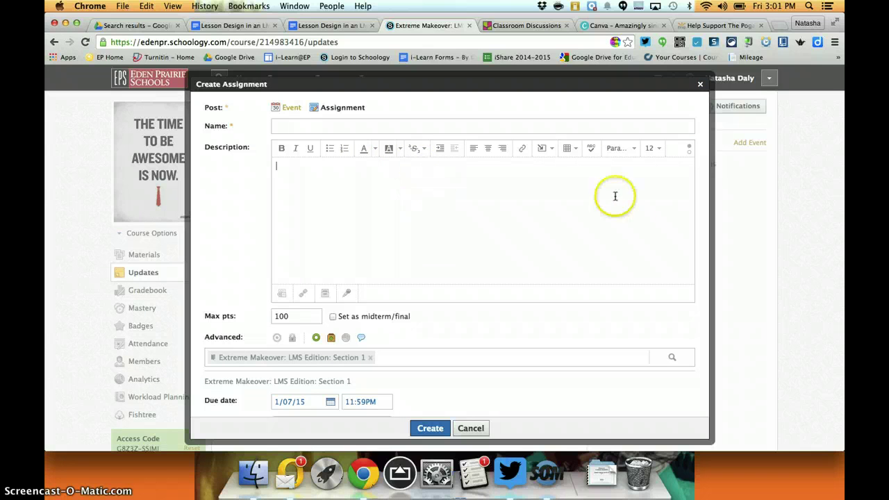
pyautogui.click(549, 156)
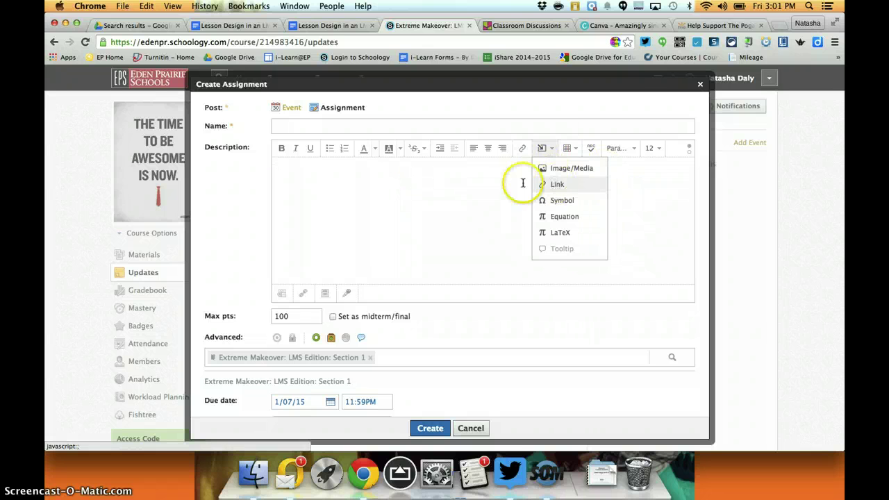
pyautogui.scroll(-5, 481, 199)
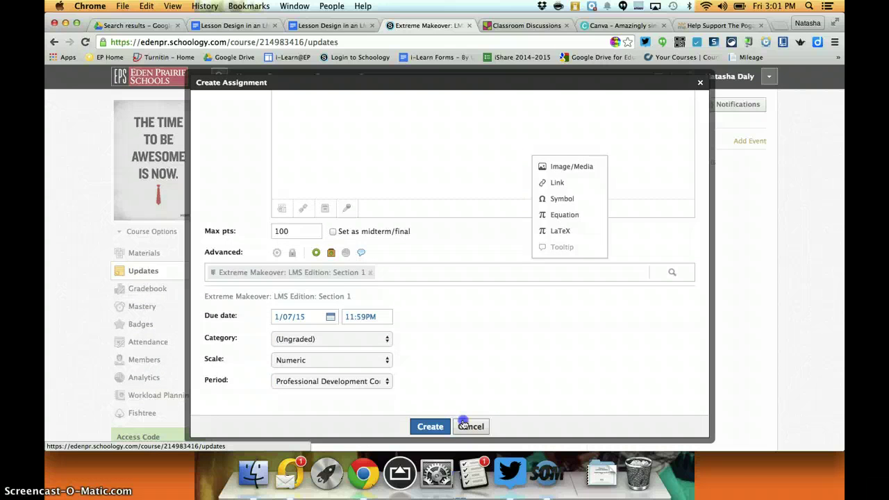
# - Cancel the new assignment without creating it and go to the course materials
pyautogui.click(463, 424)
pyautogui.click(470, 426)
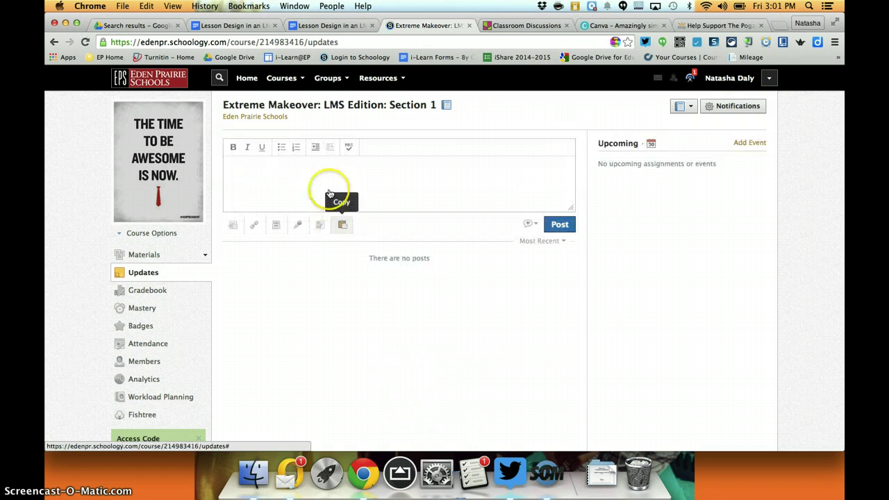
pyautogui.click(151, 255)
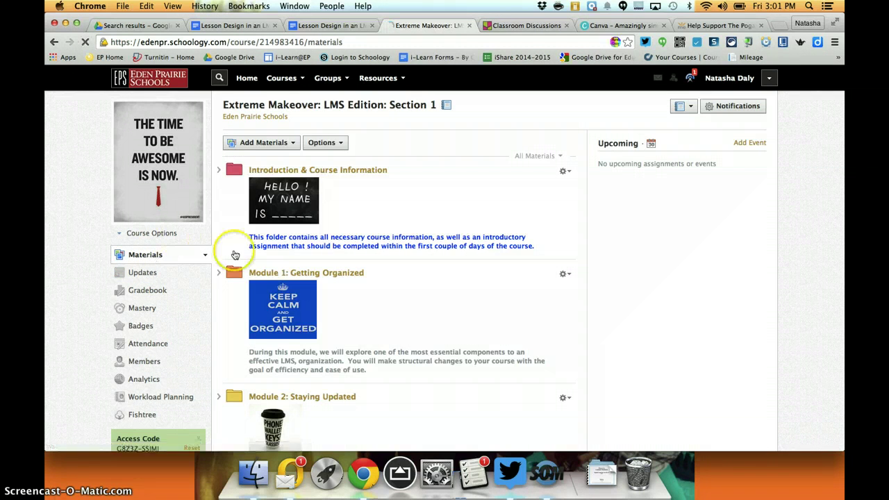
# - Open the Task One: Priming, application, reflection page in Module 2: Staying Updated and review its instructions and embedded presentation
pyautogui.scroll(-2, 269, 271)
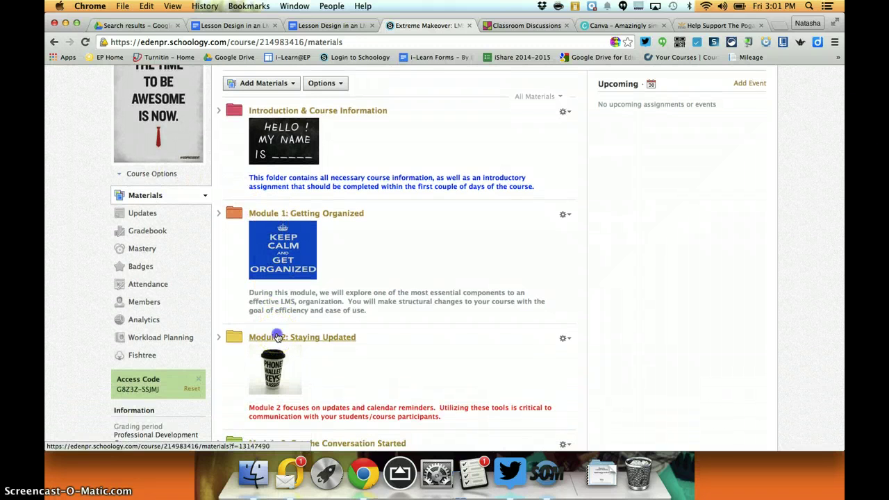
pyautogui.click(277, 337)
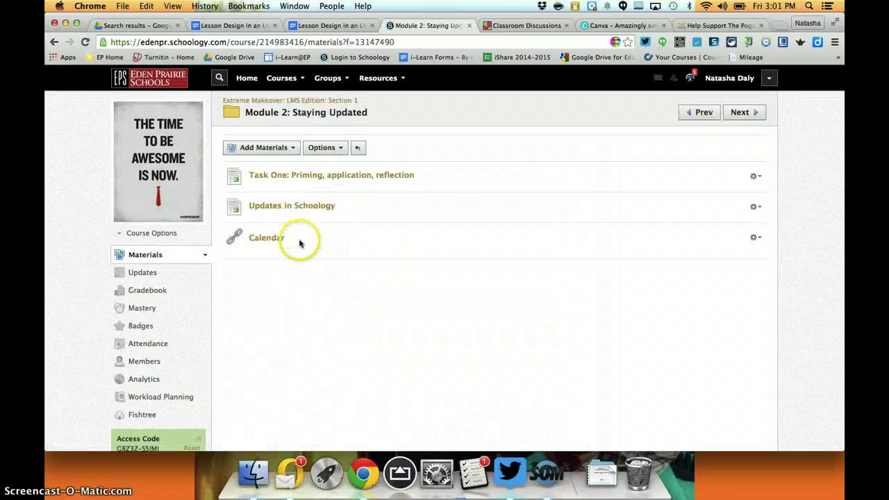
pyautogui.click(322, 175)
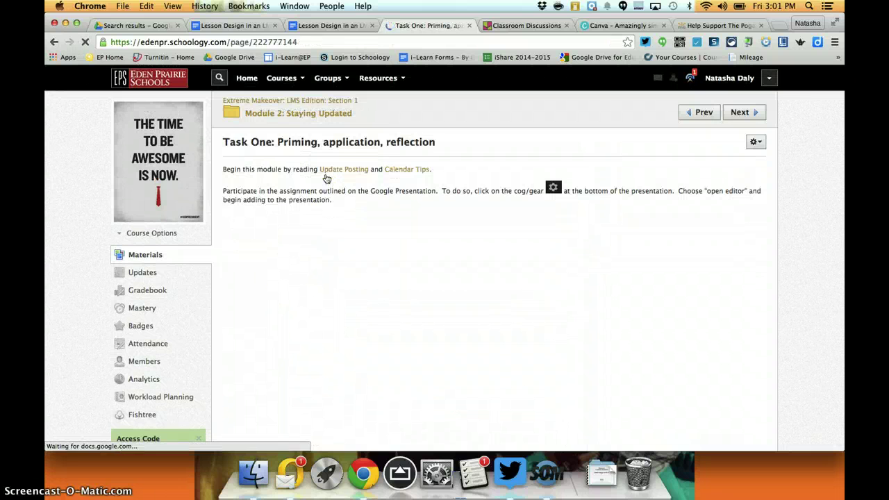
pyautogui.scroll(-5, 632, 250)
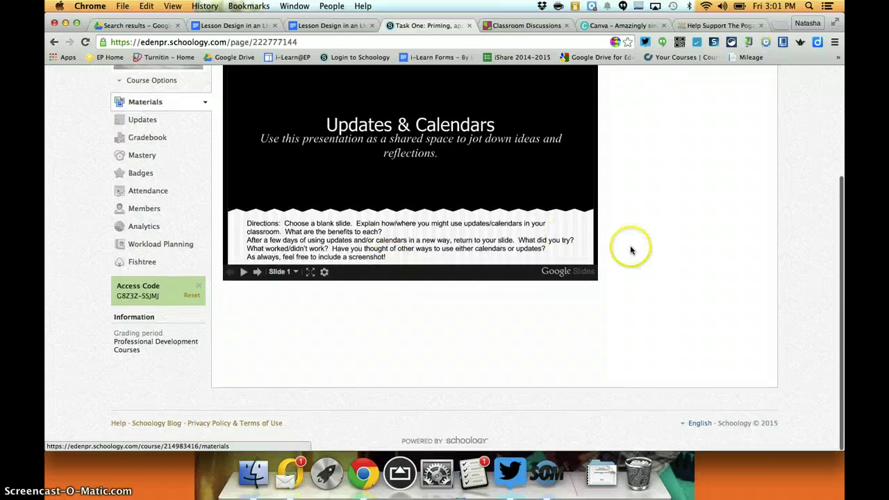
pyautogui.scroll(5, 632, 250)
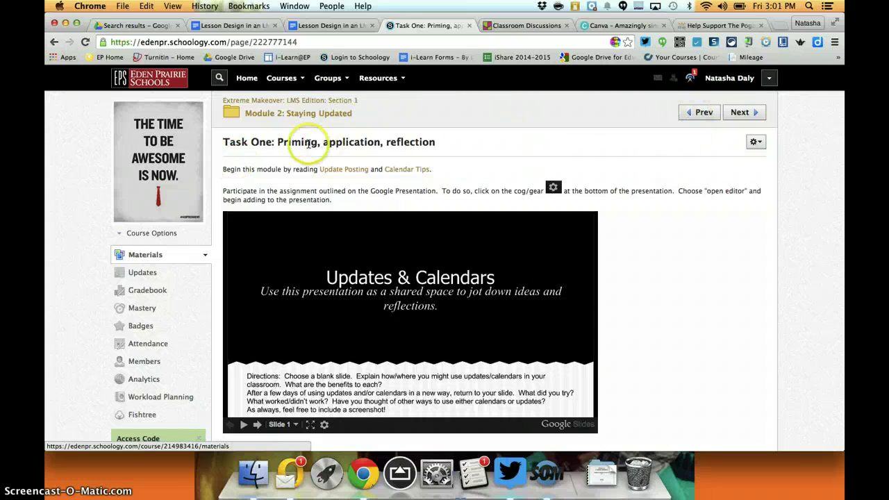
# - Open the Task One: Priming page in Module 1: Getting Organized and examine its text formatting, embedded video and article link
pyautogui.click(204, 255)
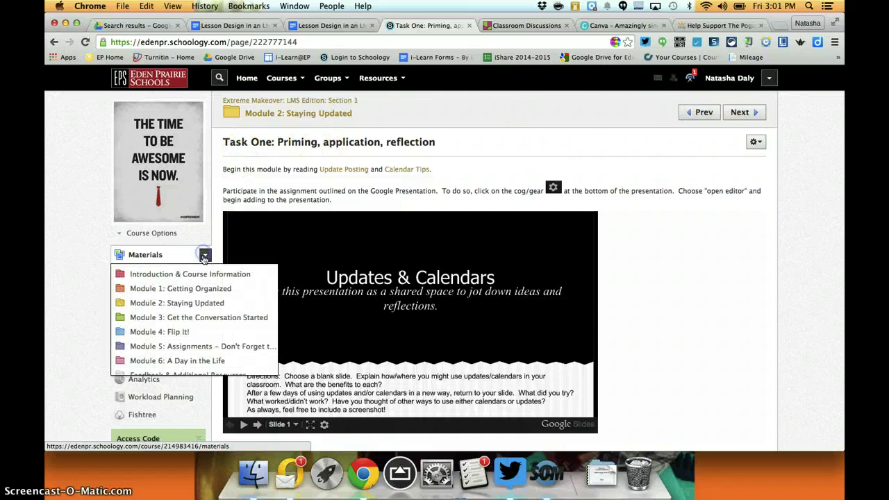
pyautogui.click(206, 292)
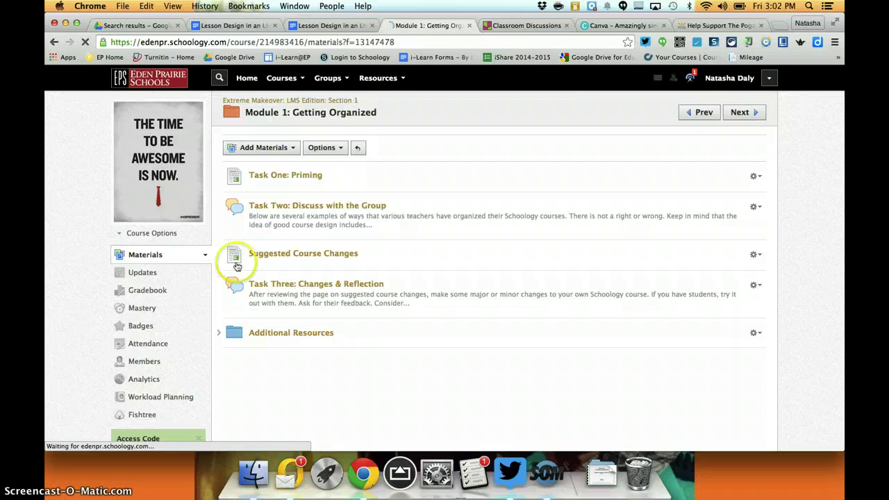
pyautogui.click(279, 175)
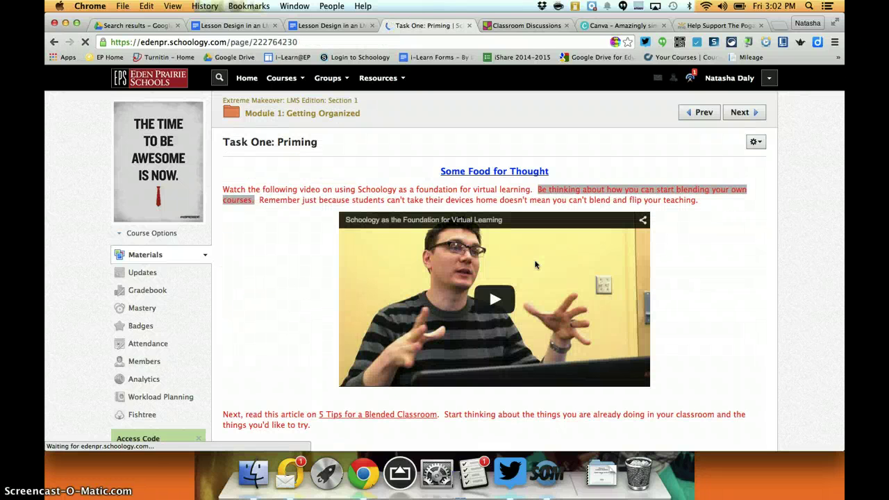
pyautogui.scroll(-4, 663, 356)
pyautogui.scroll(4, 663, 356)
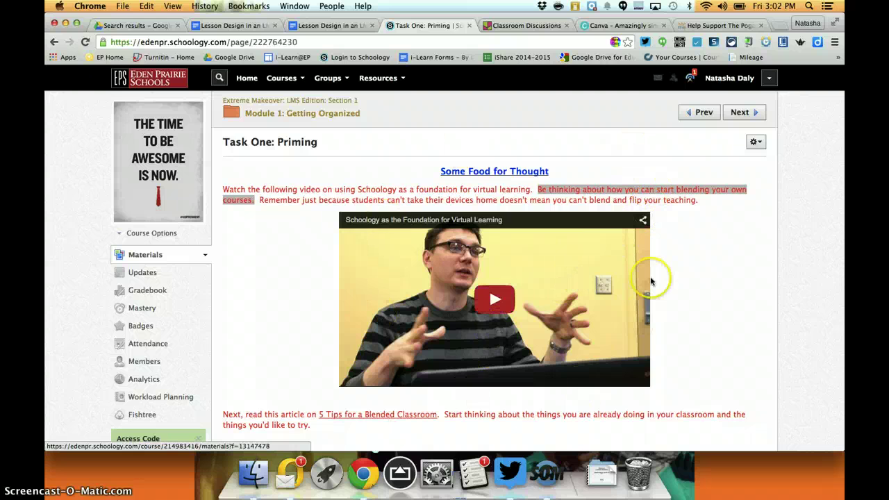
pyautogui.scroll(-5, 674, 271)
pyautogui.scroll(4, 674, 271)
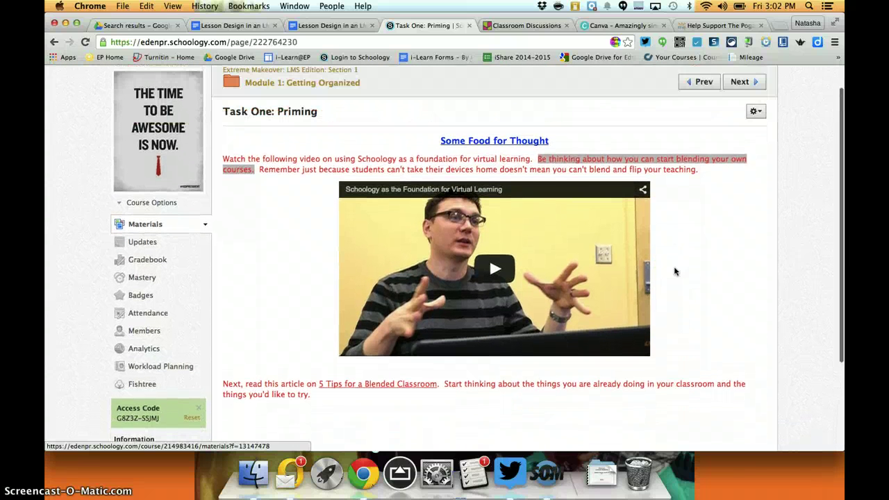
pyautogui.scroll(-4, 683, 215)
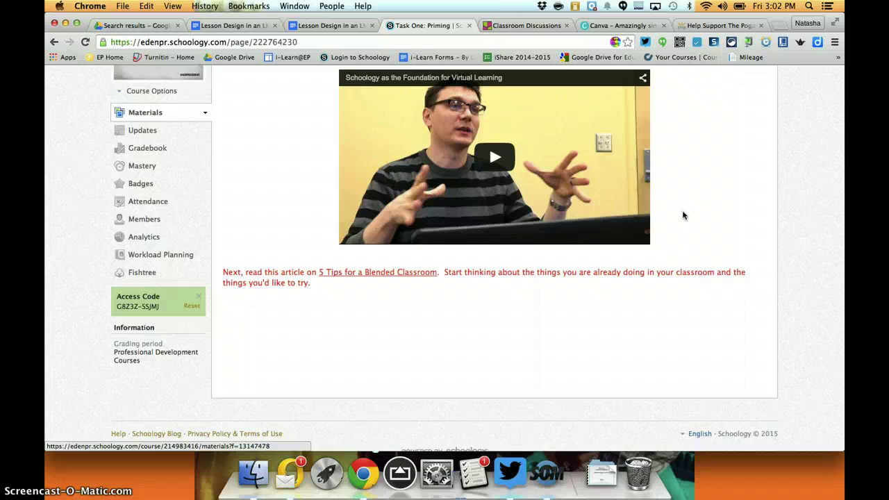
pyautogui.scroll(-1, 680, 238)
pyautogui.scroll(4, 688, 193)
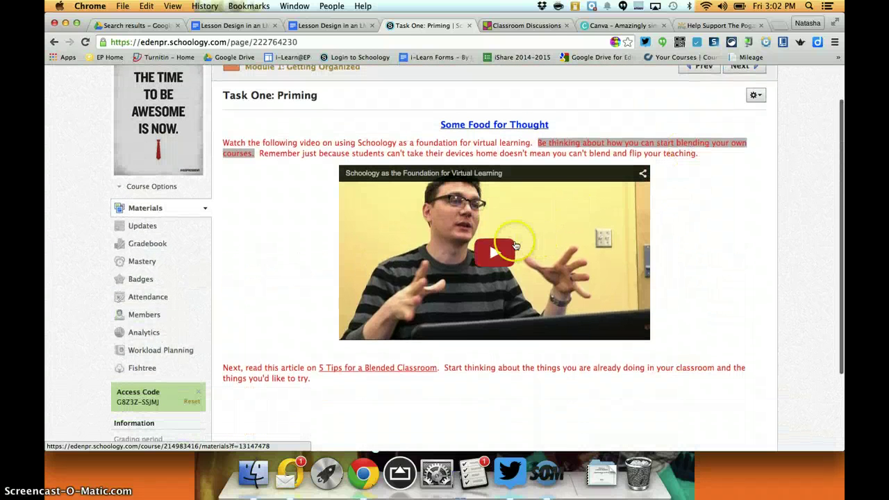